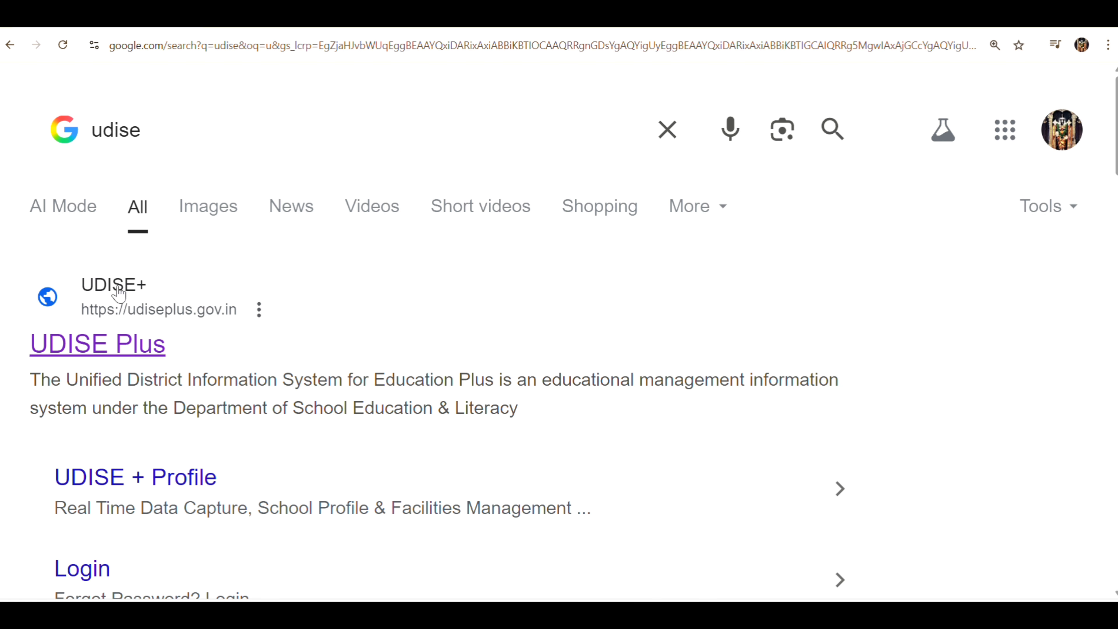
# Open the official UDISE Plus website and highlight its introduction paragraph
pyautogui.click(108, 343)
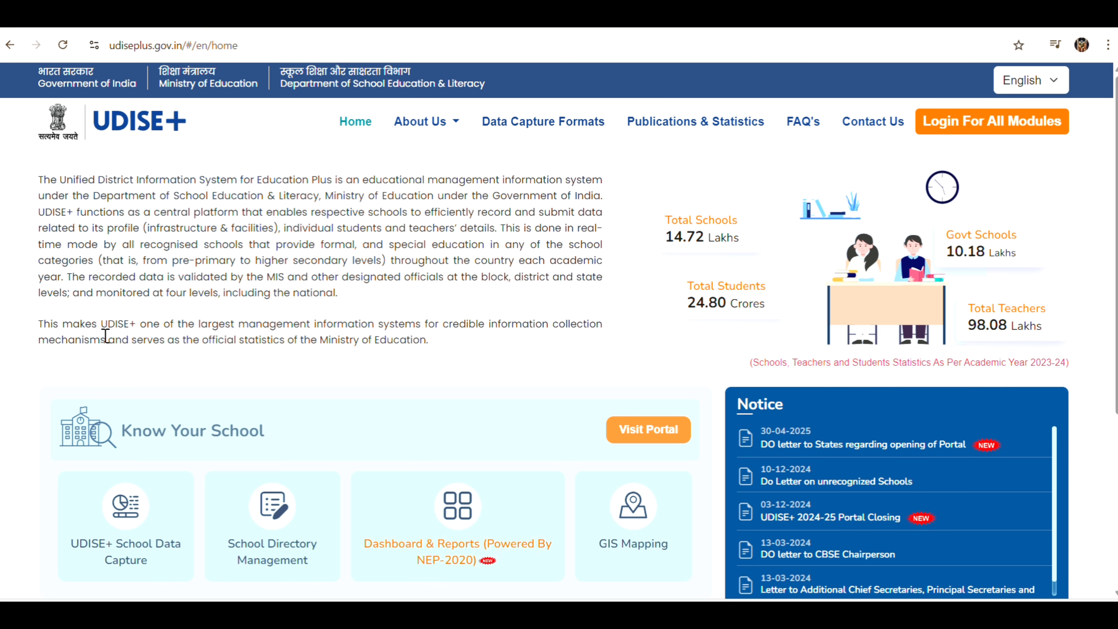
pyautogui.moveTo(105, 336); pyautogui.dragTo(502, 212)
pyautogui.moveTo(638, 212); pyautogui.dragTo(616, 199)
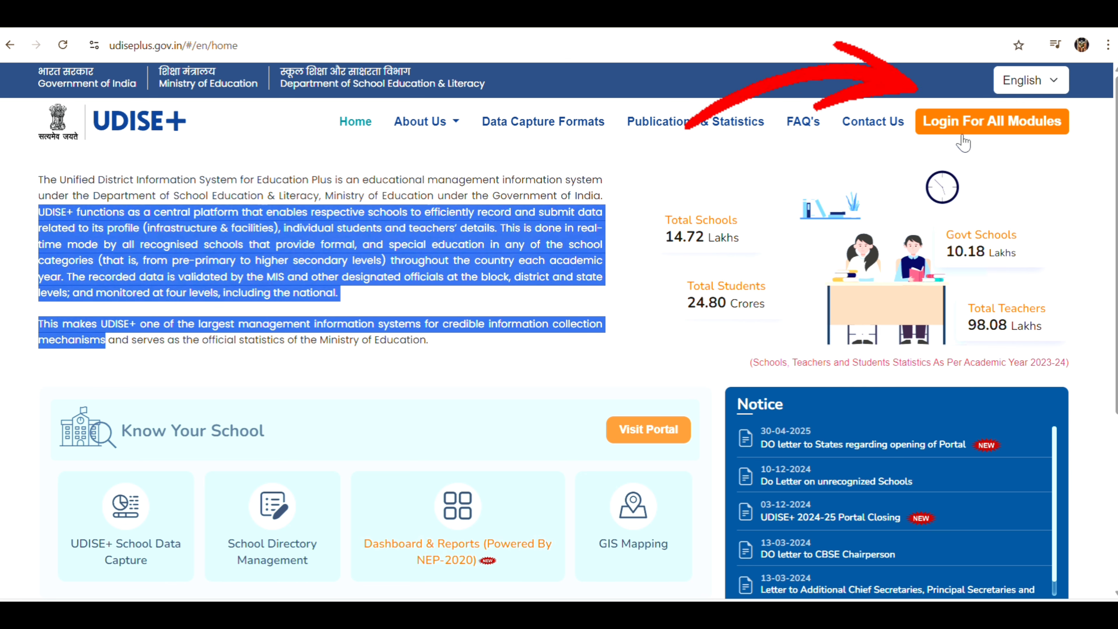
# Choose ANDHRA PRADESH on Login For All Modules and open the Teacher Module sign-in
pyautogui.click(1001, 123)
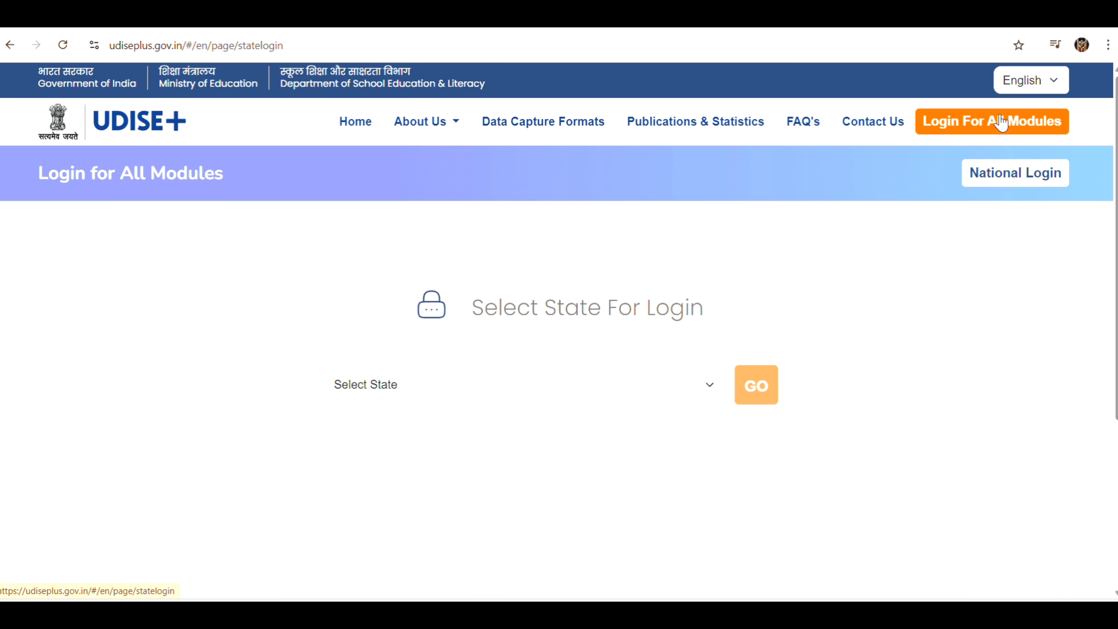
pyautogui.click(710, 385)
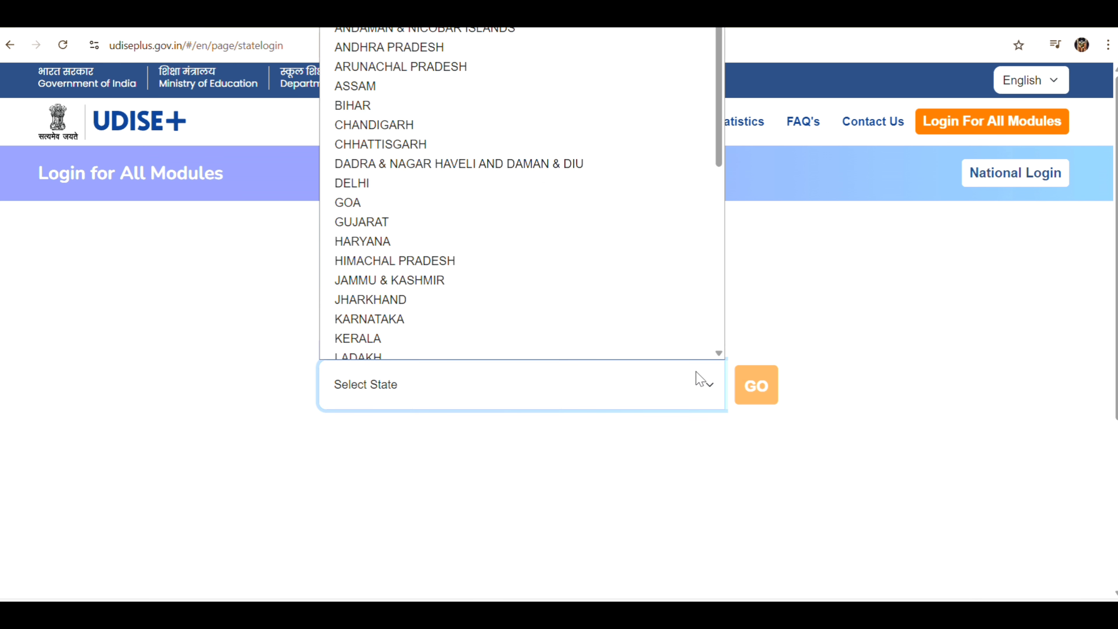
pyautogui.click(360, 39)
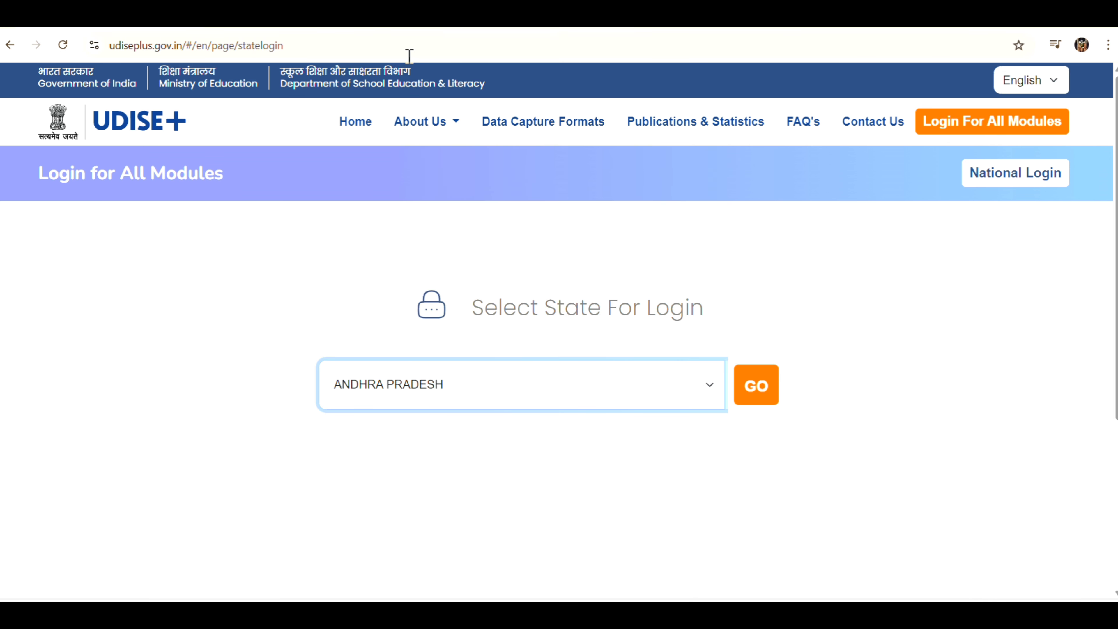
pyautogui.click(763, 393)
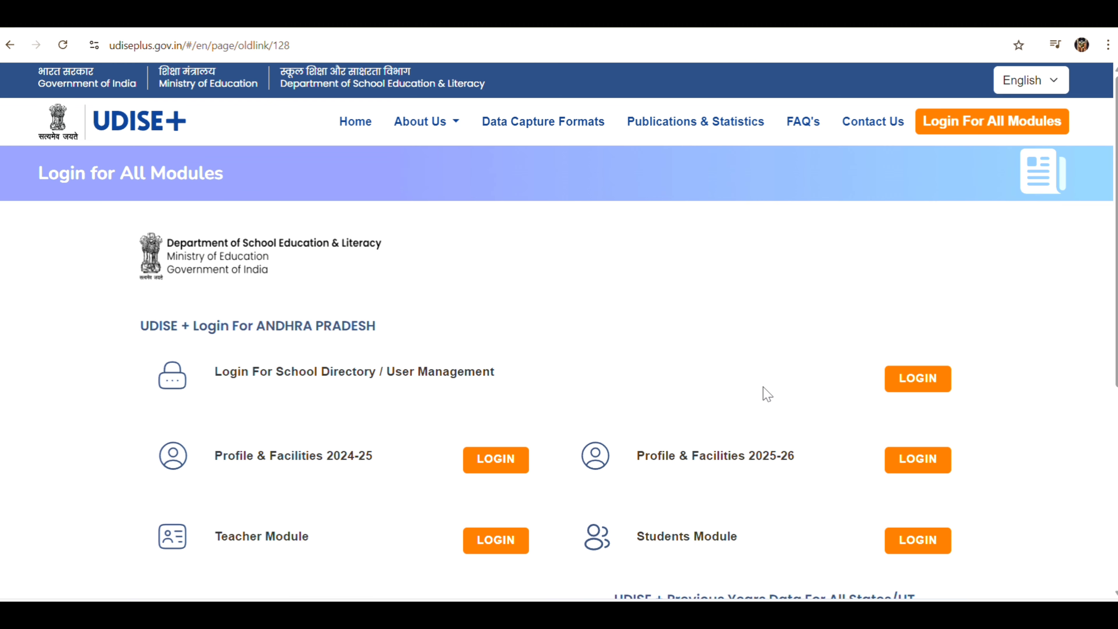
pyautogui.scroll(-3, 767, 394)
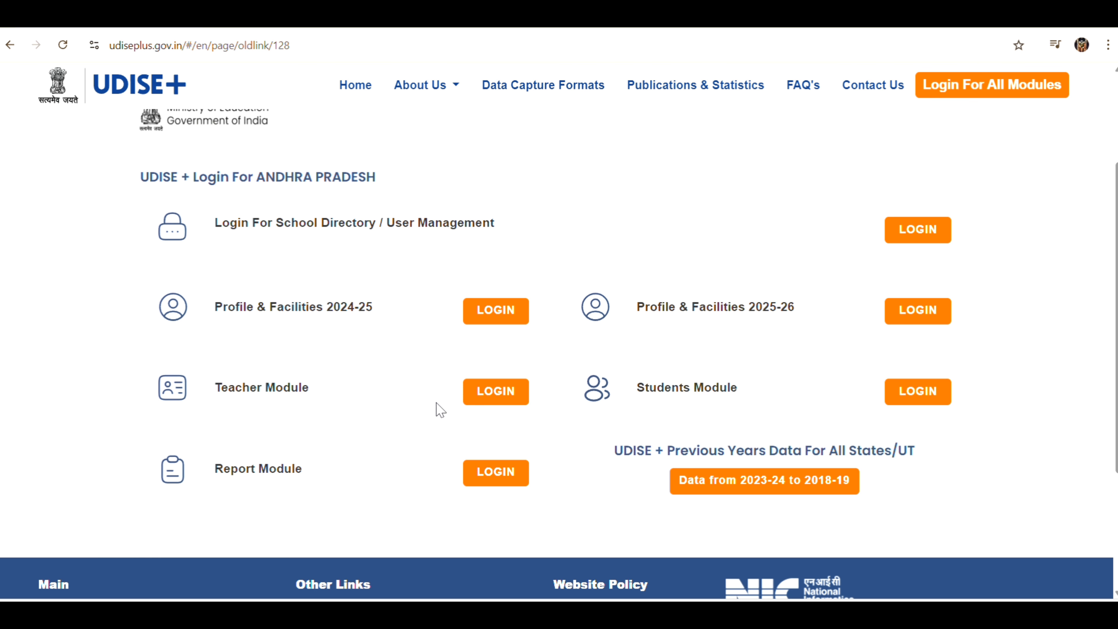
pyautogui.click(494, 401)
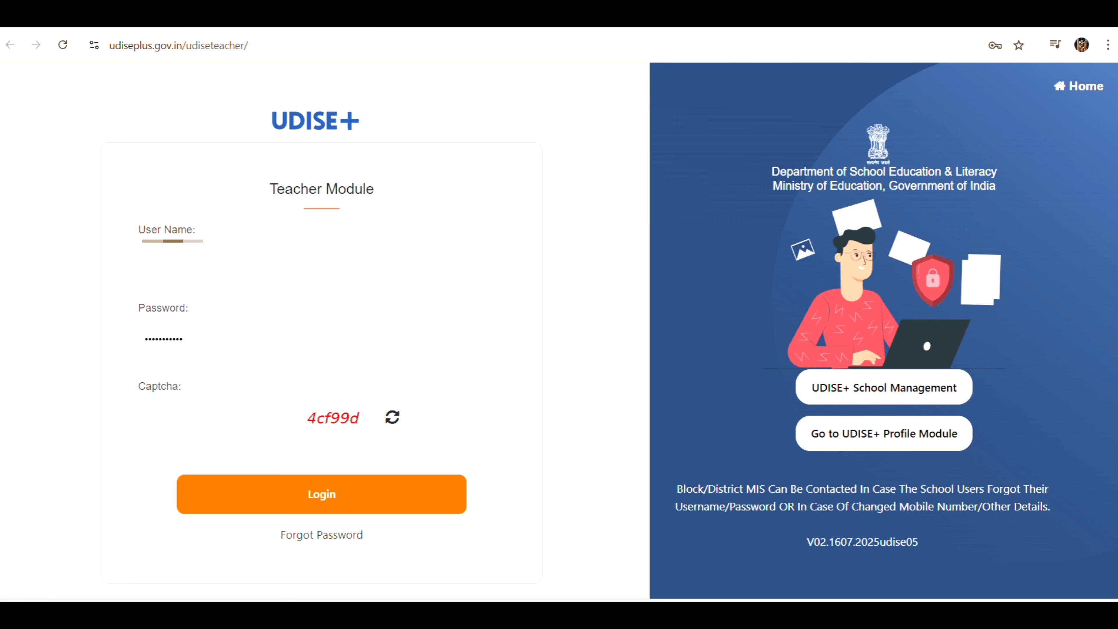
# Enter the displayed captcha and sign in to the Teacher Module
pyautogui.click(201, 417)
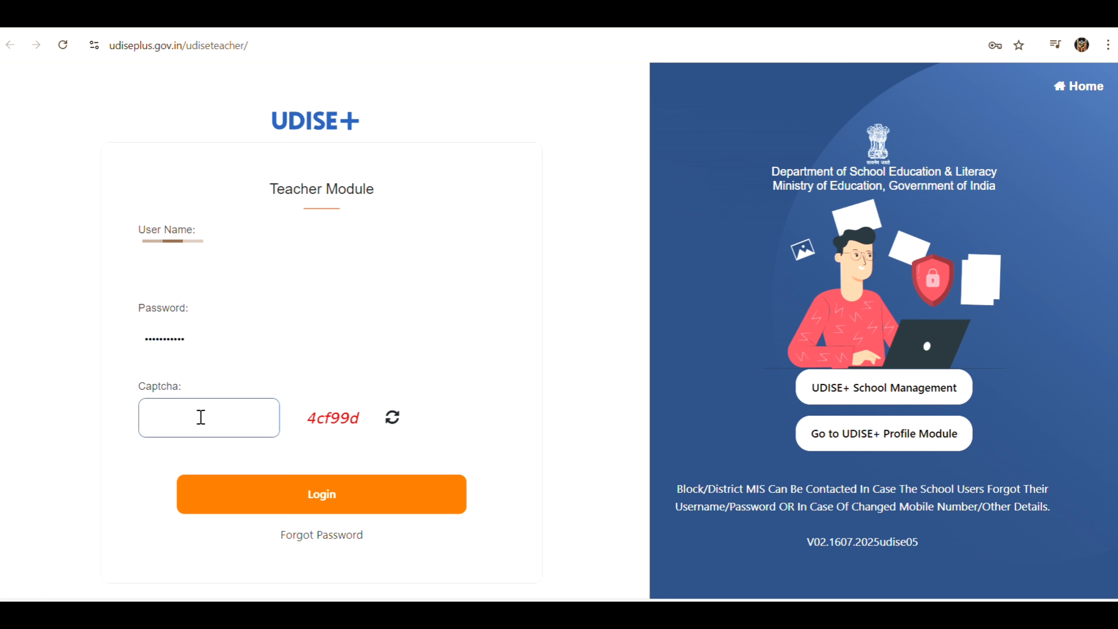
pyautogui.write('4cf99d')
pyautogui.click(291, 497)
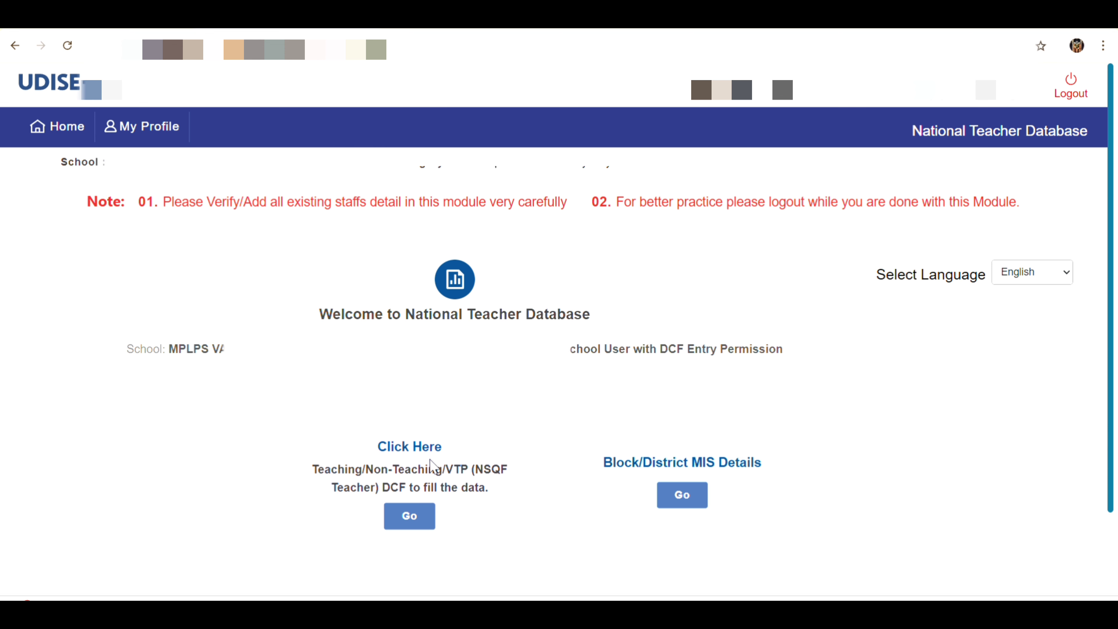
# Open the Staff Summary Report, then the Total 3 teaching staff list
pyautogui.click(409, 516)
pyautogui.scroll(-2, 416, 522)
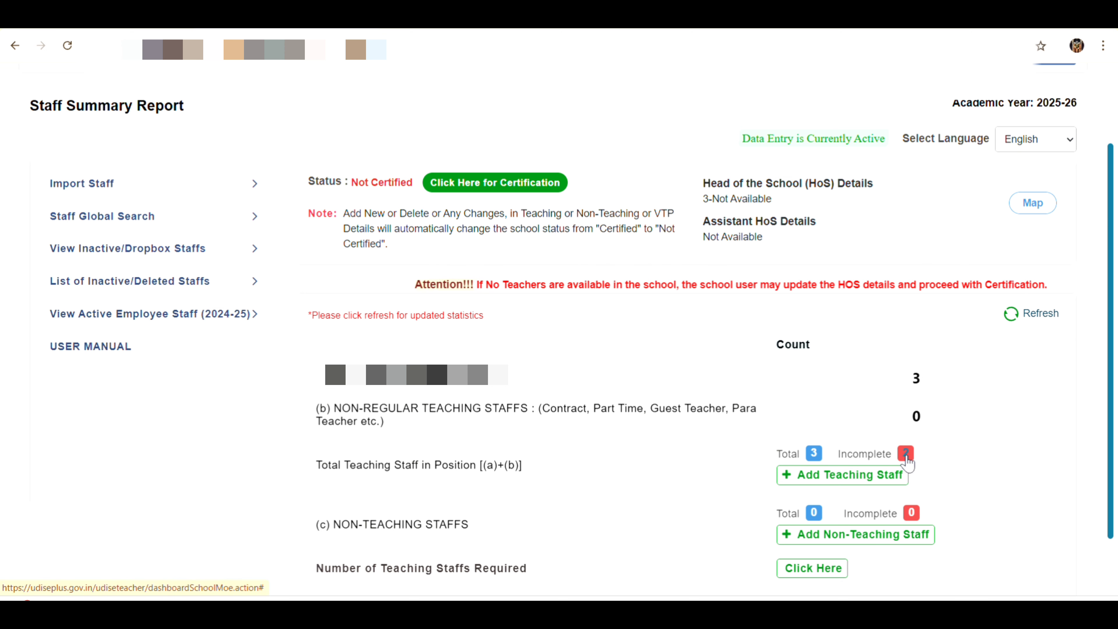
pyautogui.click(814, 454)
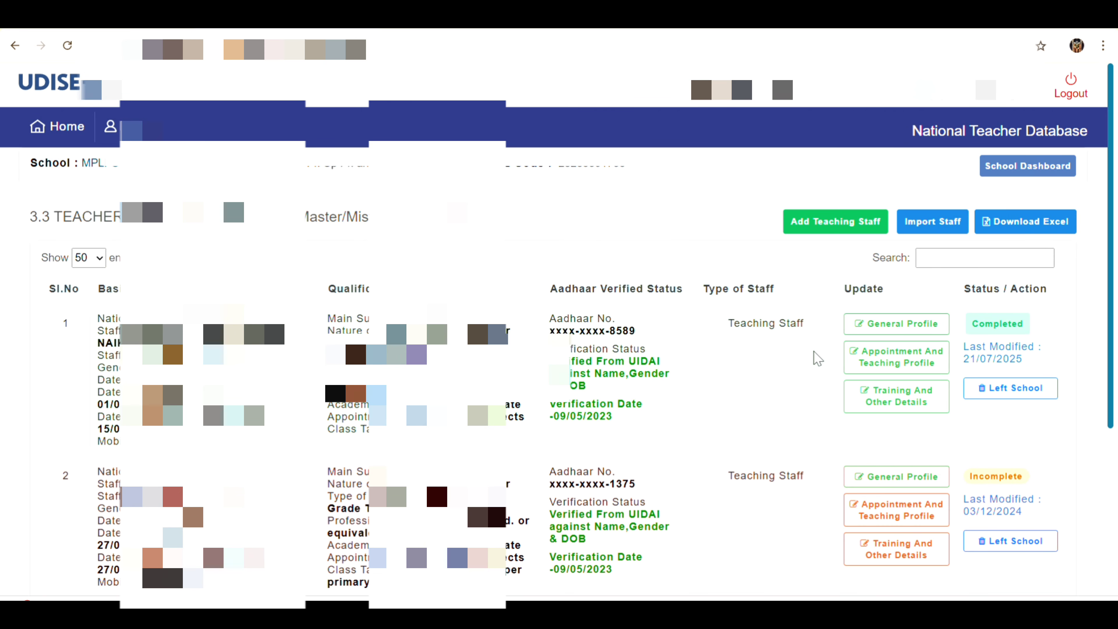
pyautogui.scroll(-5, 813, 351)
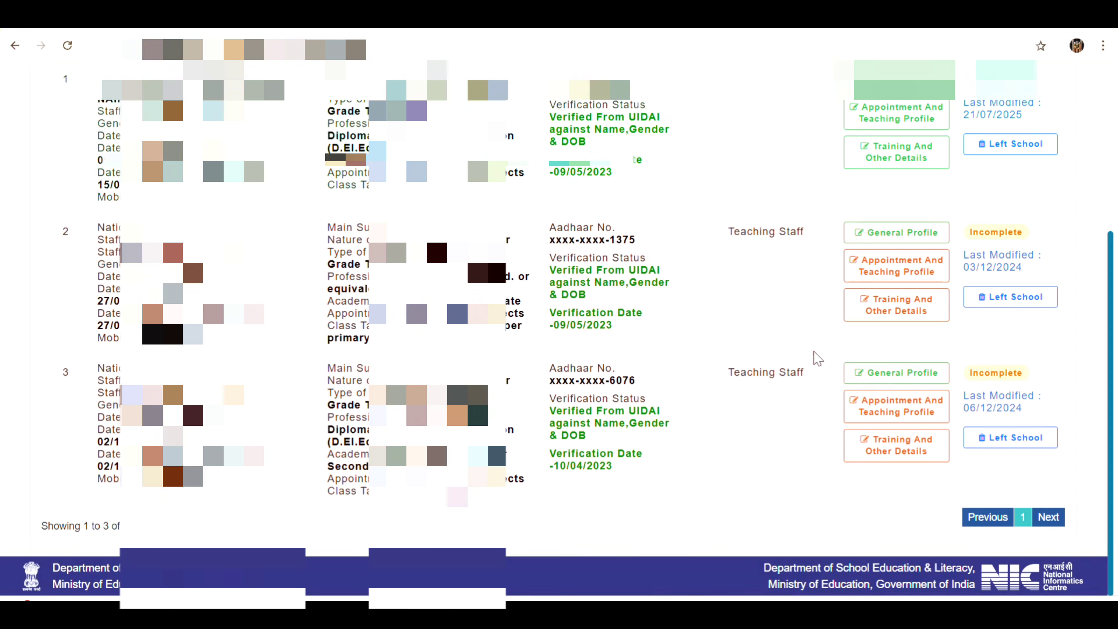
pyautogui.scroll(3, 813, 351)
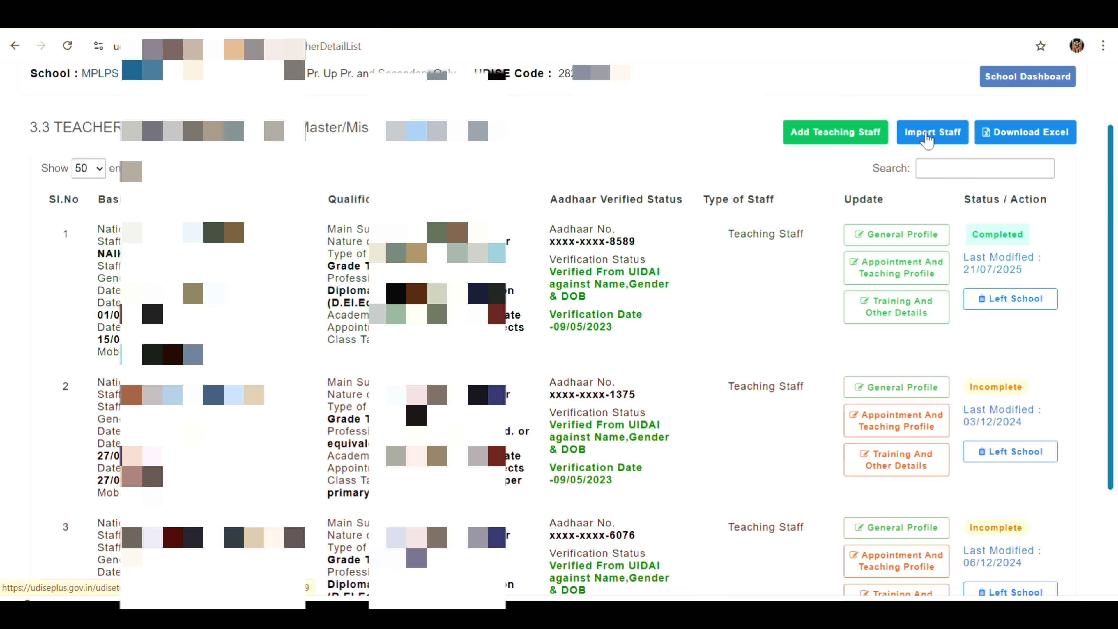
# Open Import Staff, then view and dismiss the Get National Code lookup
pyautogui.click(928, 138)
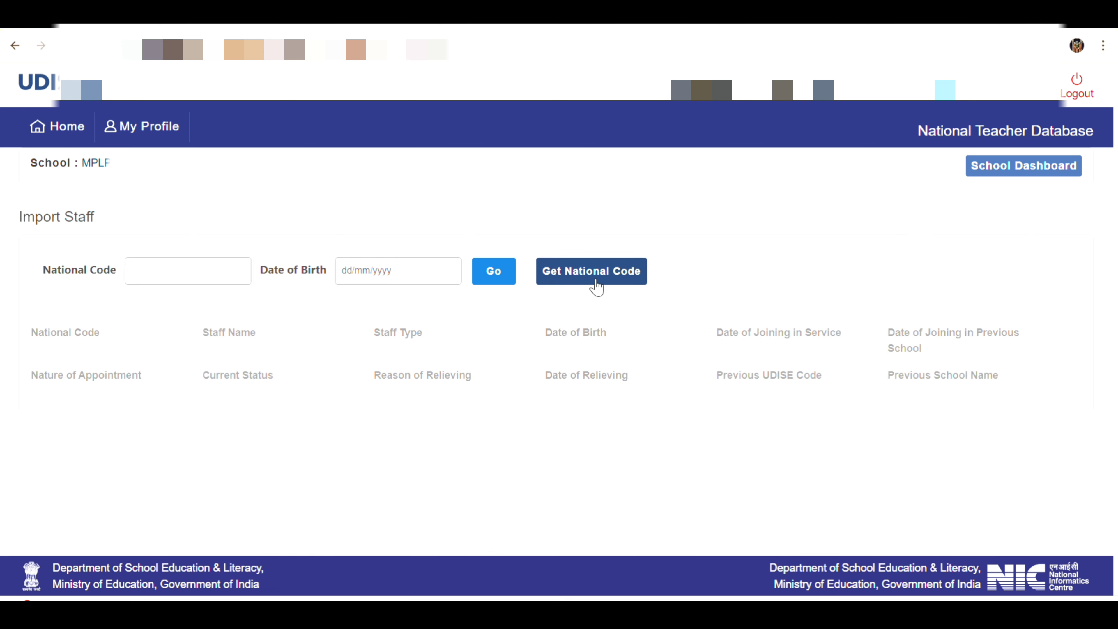
pyautogui.click(597, 289)
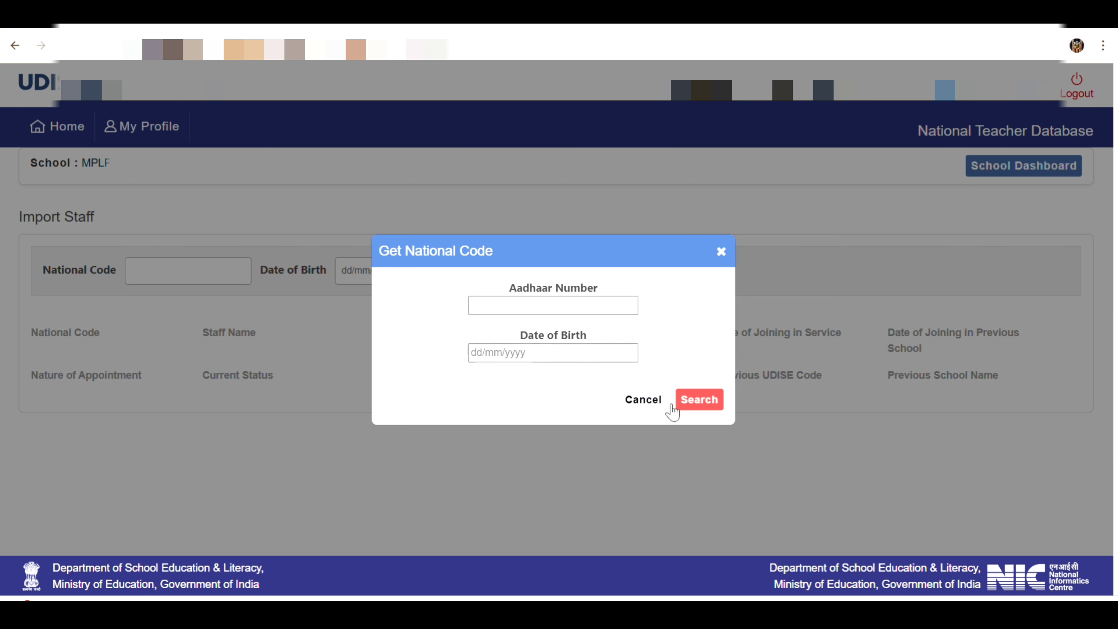
pyautogui.click(721, 252)
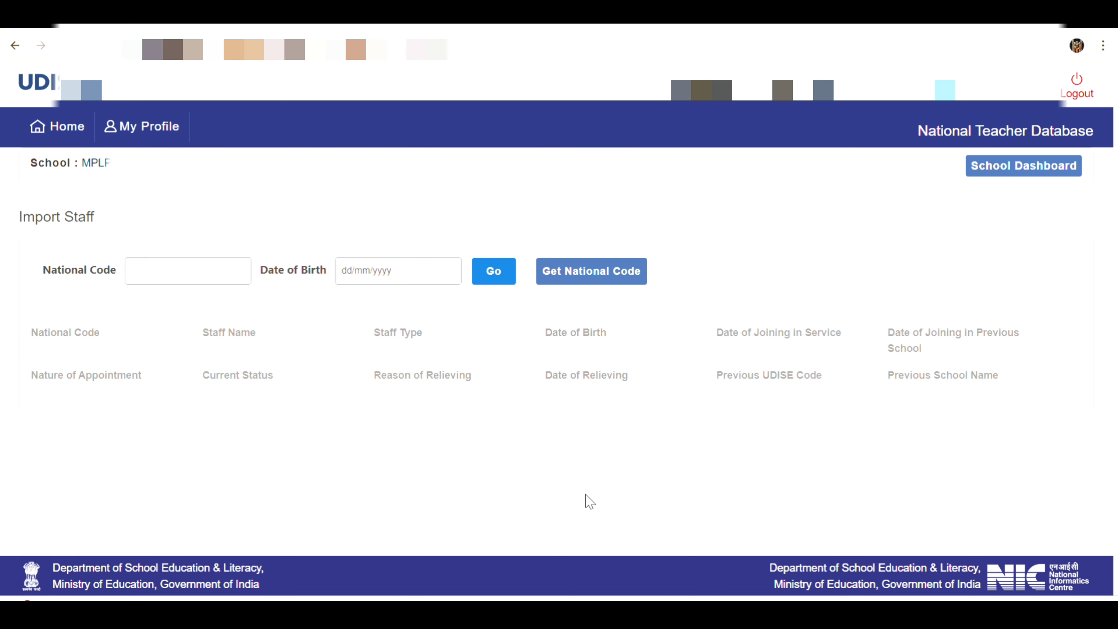
# Return to the School Dashboard's Staff Summary Report
pyautogui.click(1000, 167)
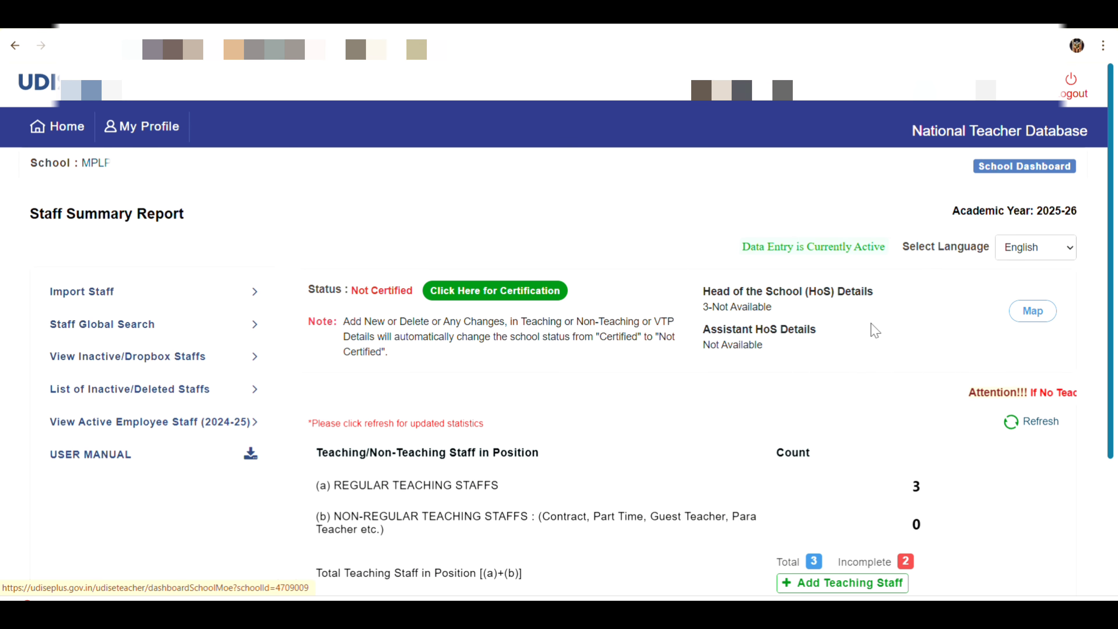
pyautogui.scroll(-3, 873, 330)
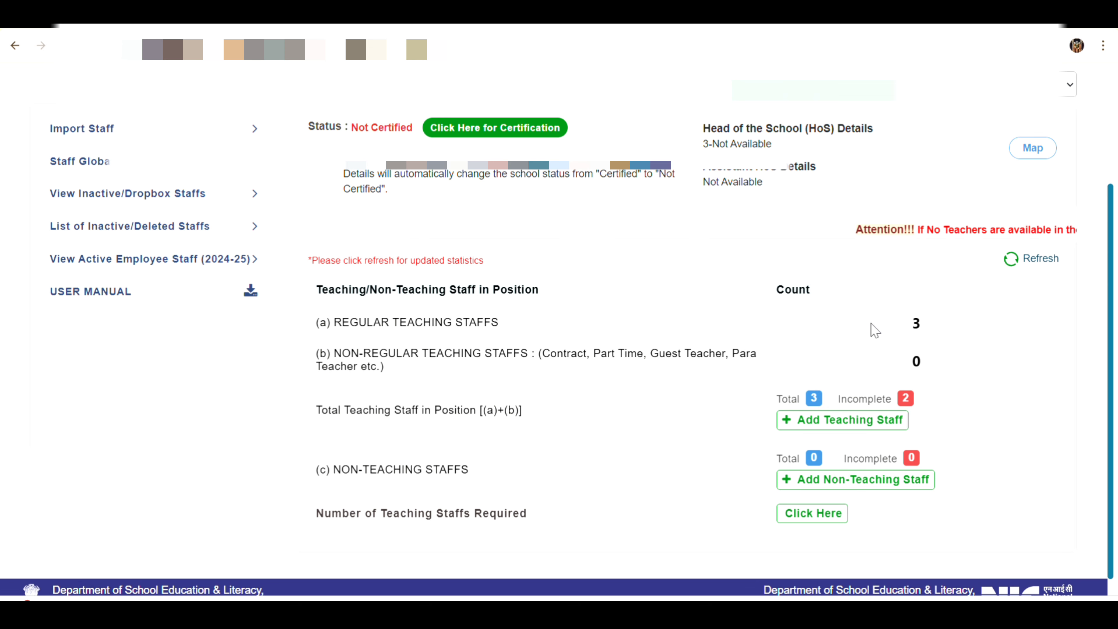
pyautogui.scroll(2, 875, 330)
pyautogui.scroll(2, 875, 331)
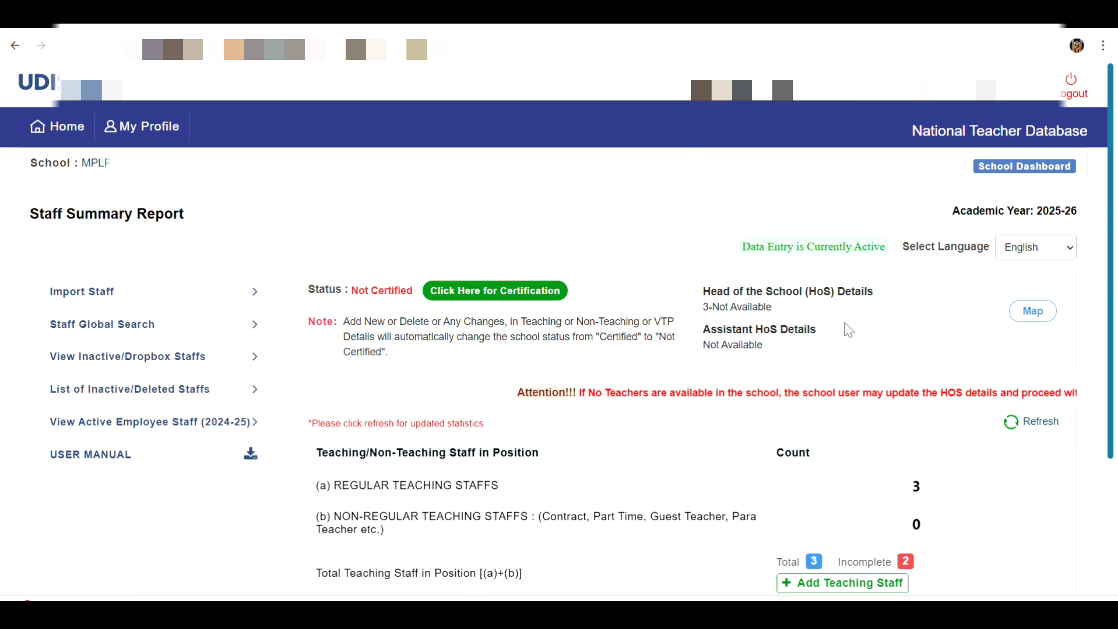
# Check the Head of School mapping list without selecting anyone, then return to the dashboard
pyautogui.click(1038, 318)
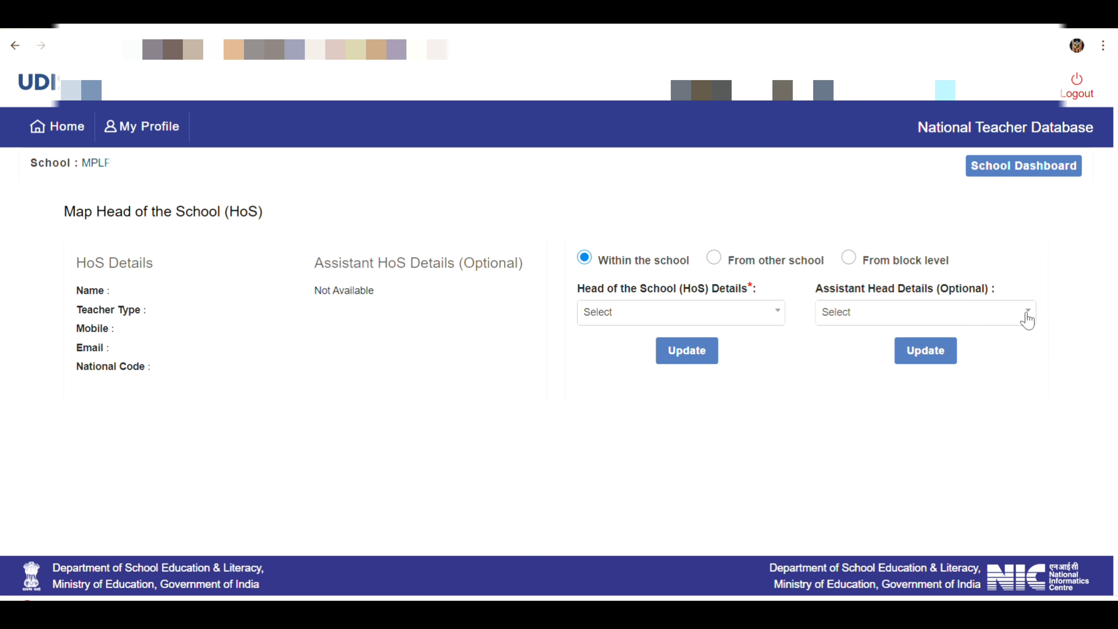
pyautogui.click(767, 318)
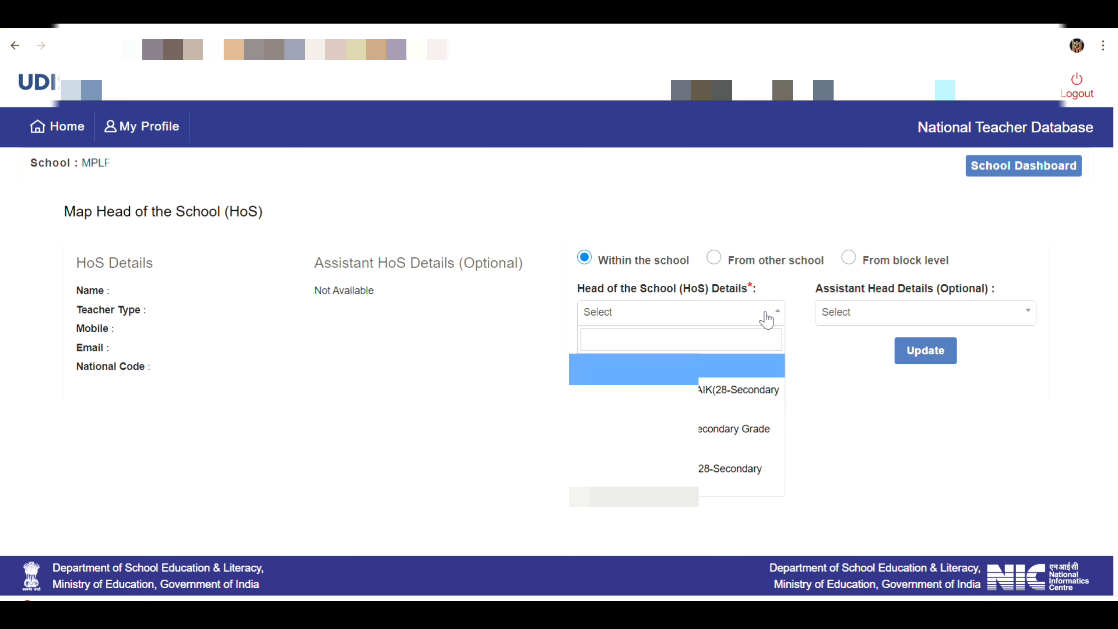
pyautogui.click(861, 429)
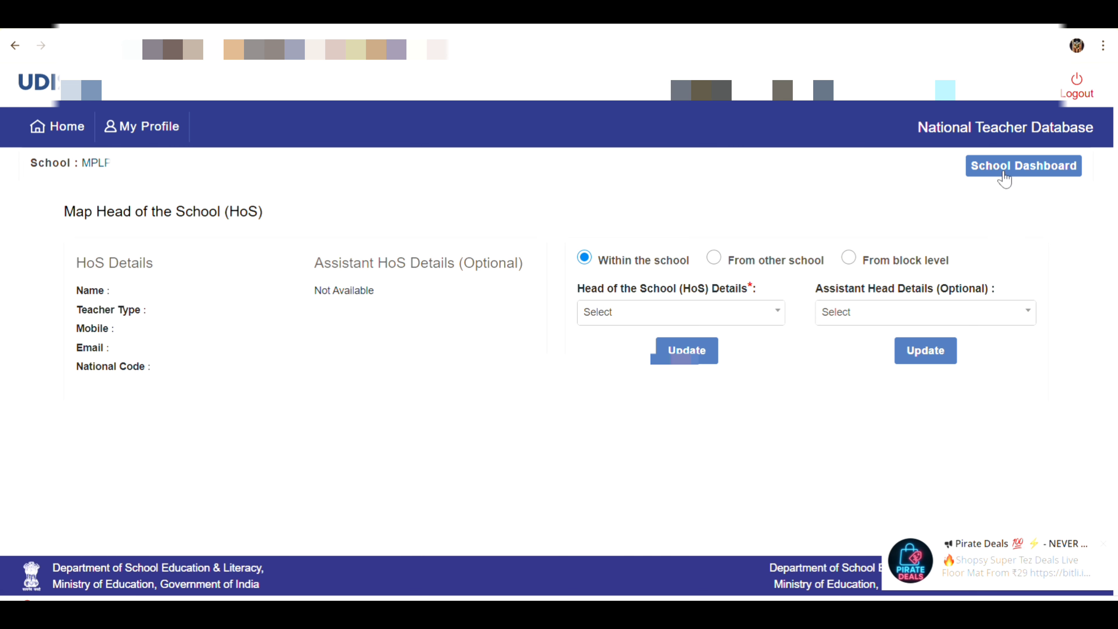
pyautogui.click(1016, 172)
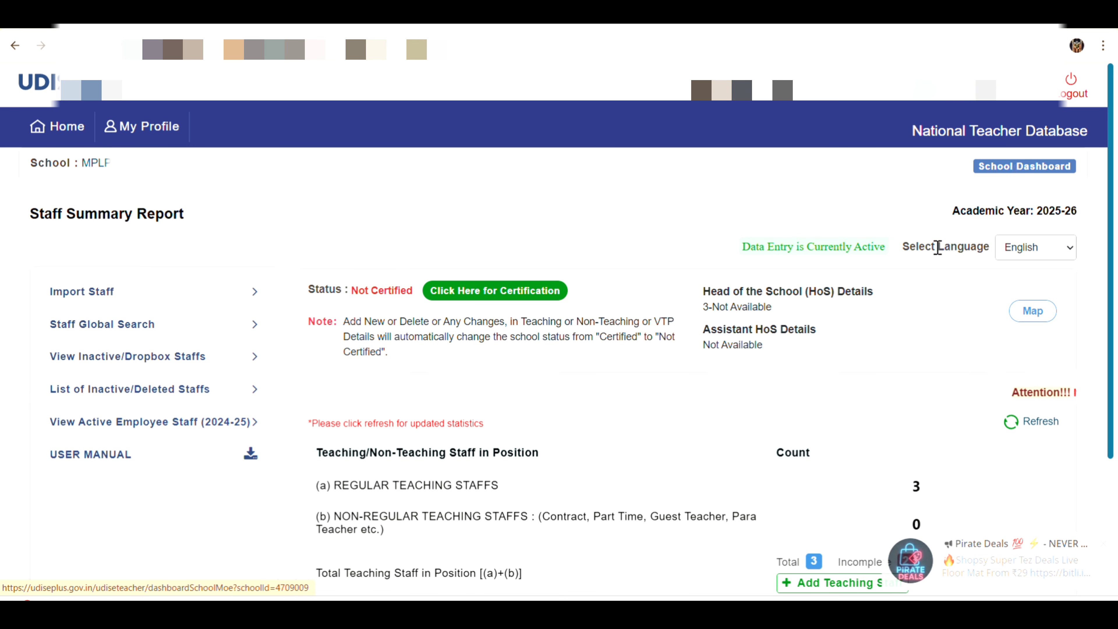
pyautogui.scroll(-3, 938, 247)
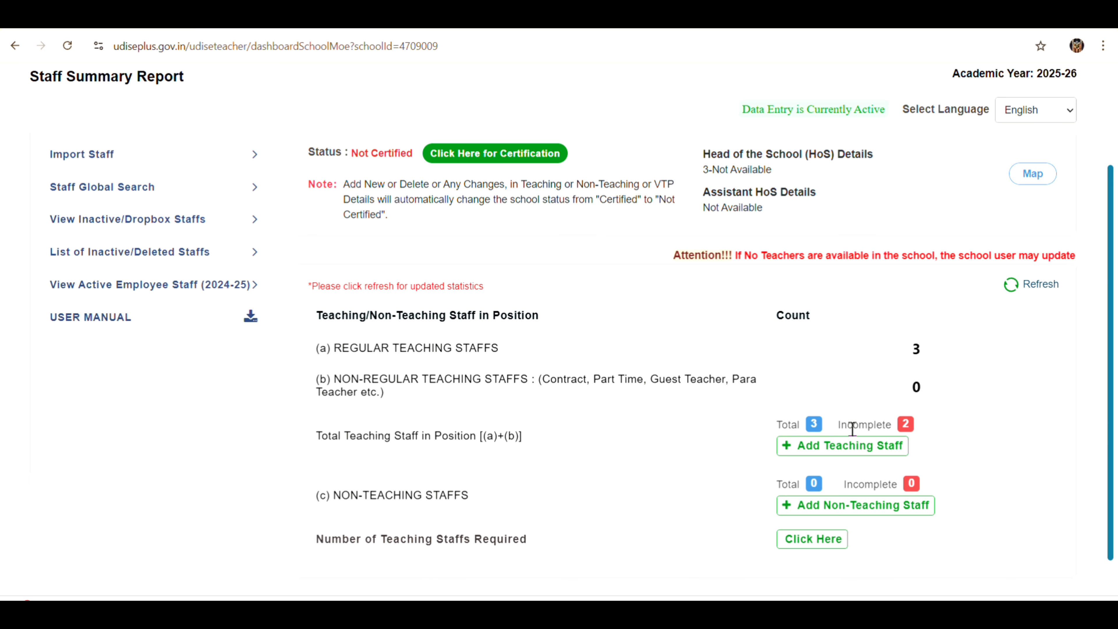
# Open the Add Teaching Staff General Profile form and review its fields
pyautogui.click(836, 453)
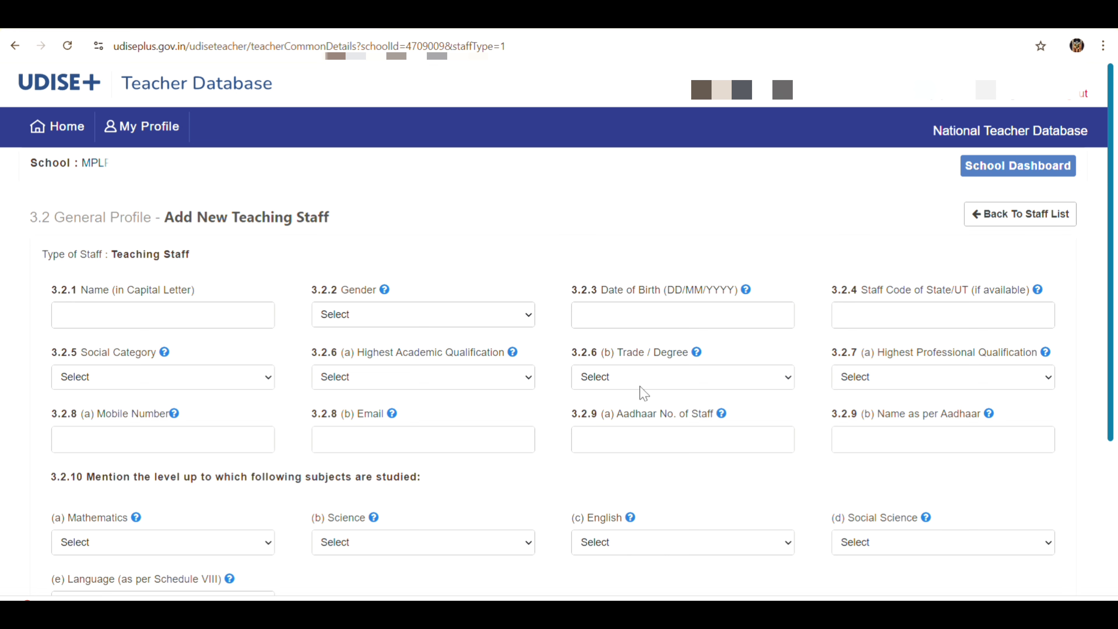
pyautogui.scroll(-5, 527, 357)
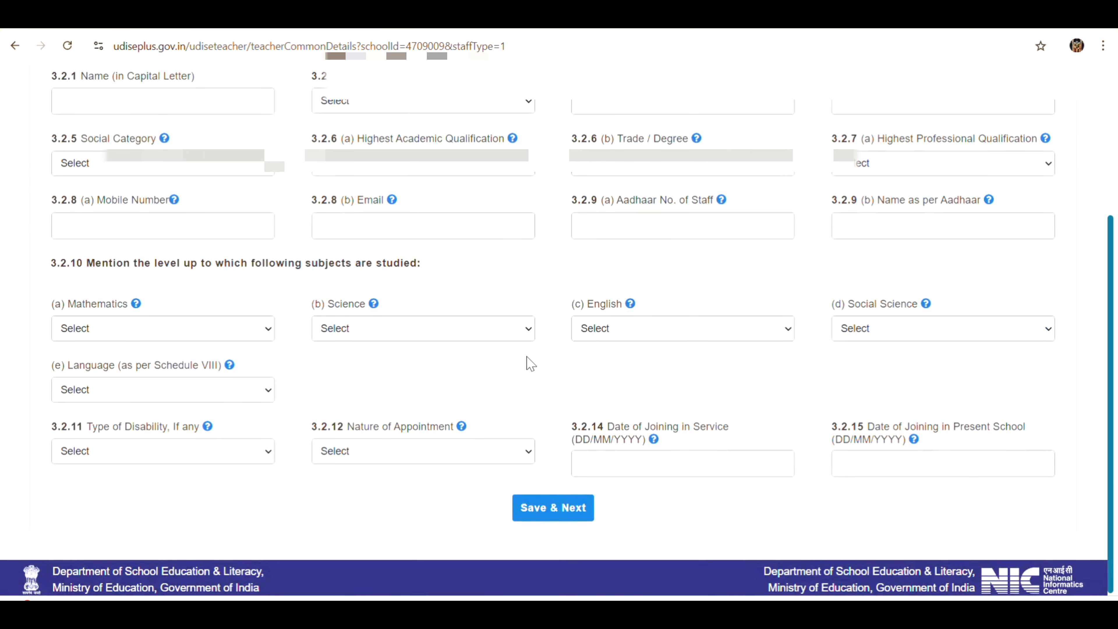
pyautogui.scroll(5, 527, 357)
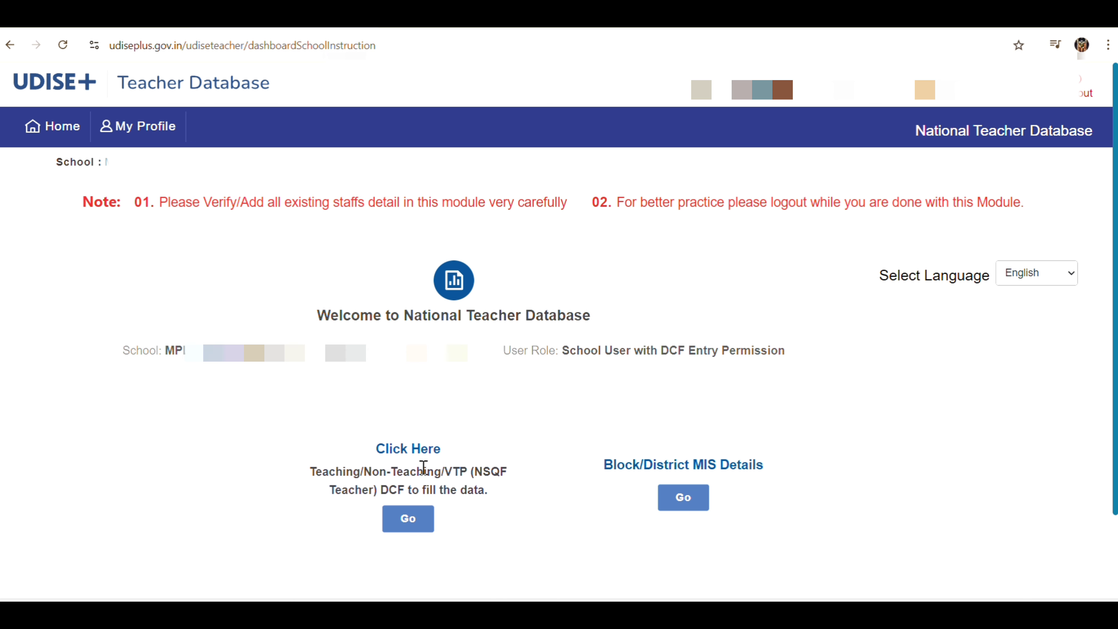
# Open the Staff Summary Report and review 4 regular teaching staff, all incomplete
pyautogui.click(408, 519)
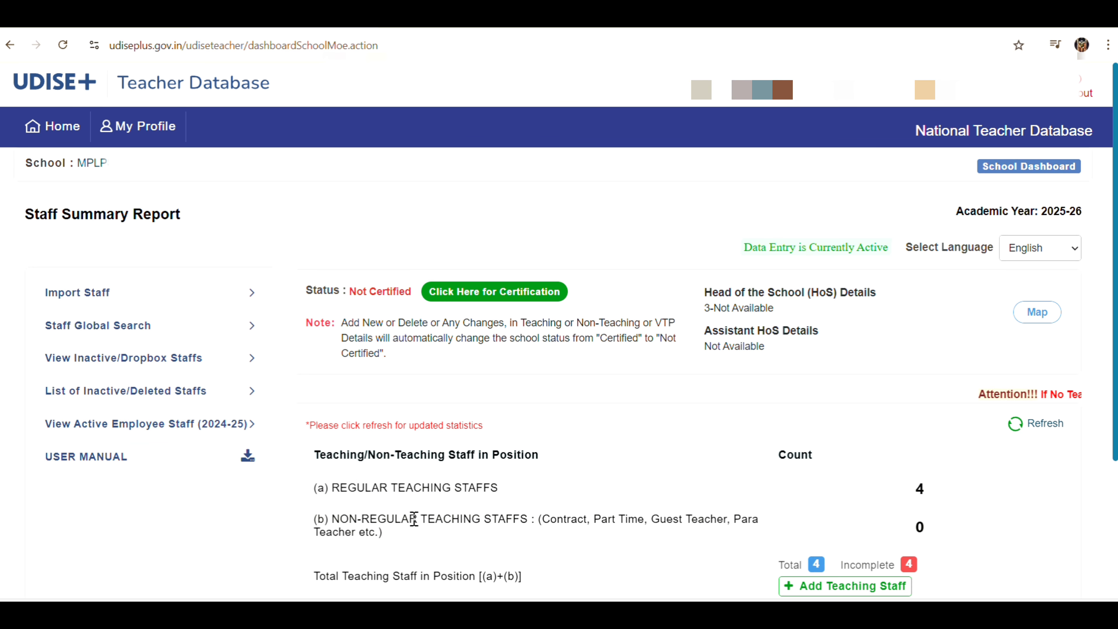
pyautogui.scroll(-1, 414, 519)
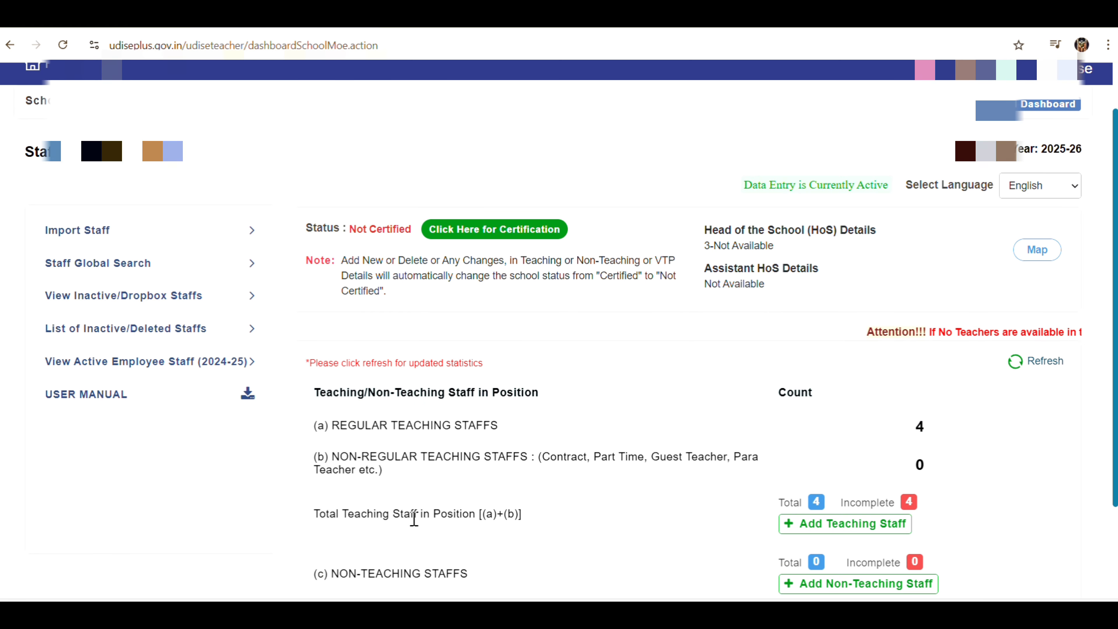
pyautogui.scroll(-2, 414, 519)
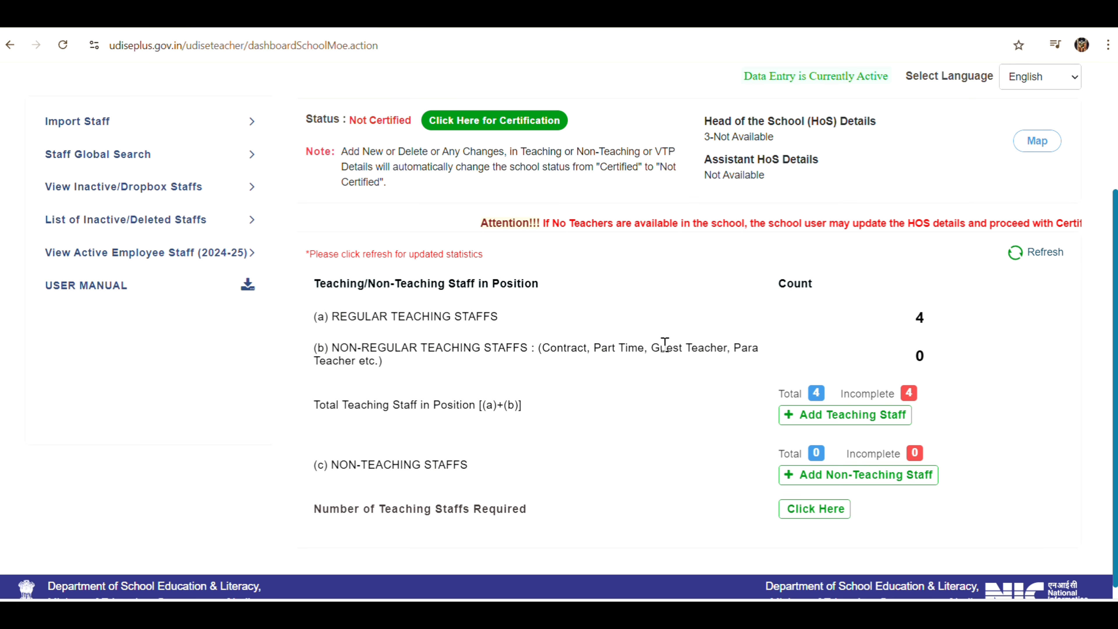
pyautogui.scroll(-1, 664, 342)
pyautogui.scroll(4, 664, 345)
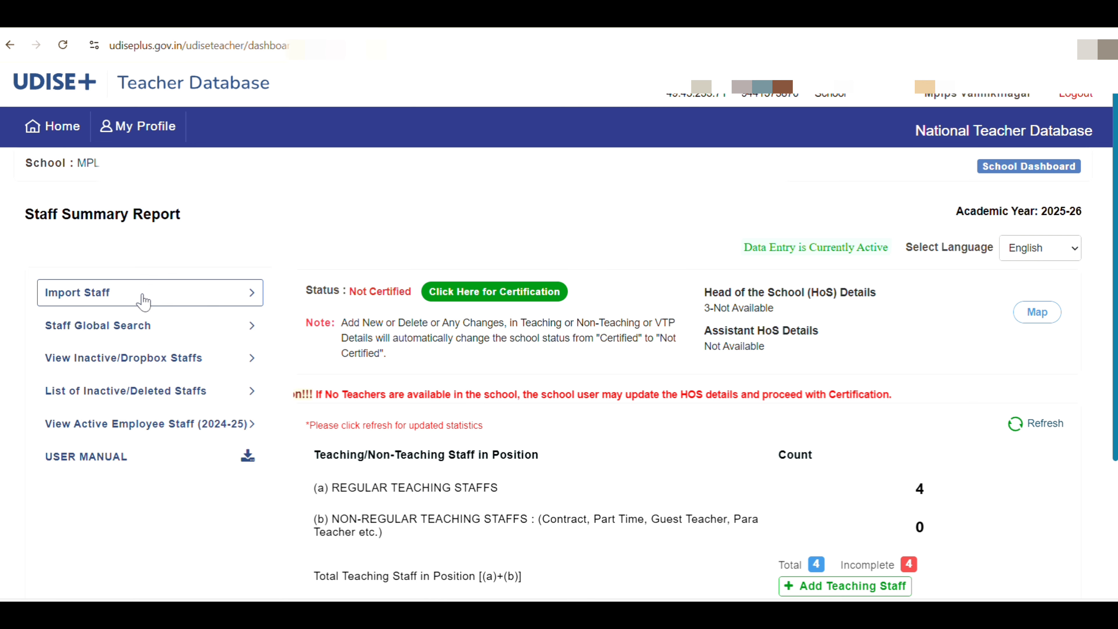
pyautogui.scroll(-3, 803, 276)
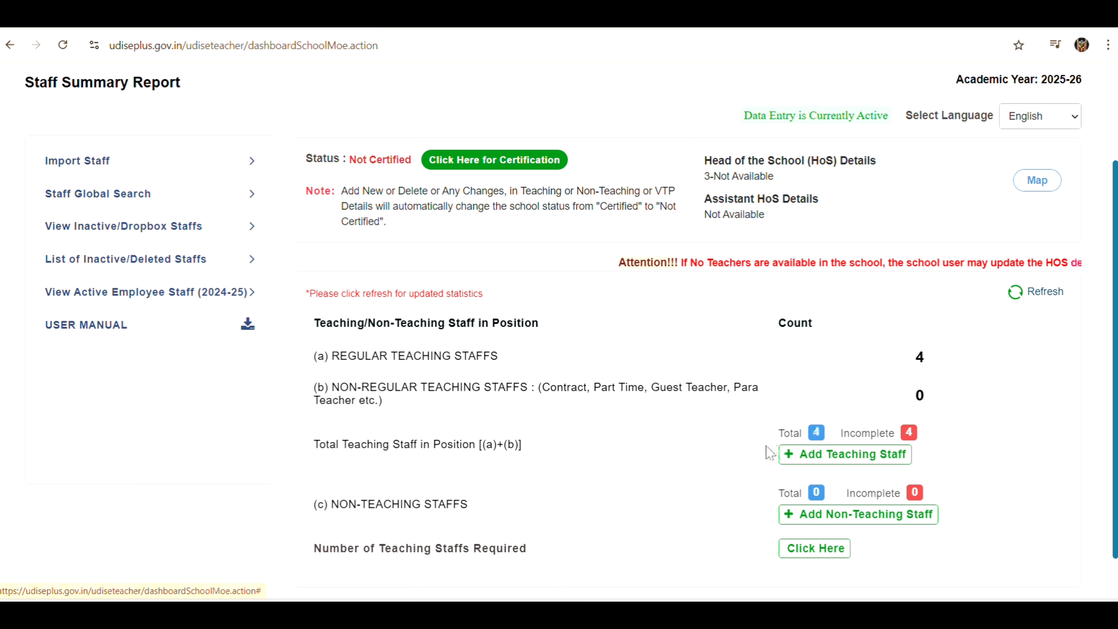
# Open the Total 4 teaching staff list and start Left School for the first teacher
pyautogui.click(817, 432)
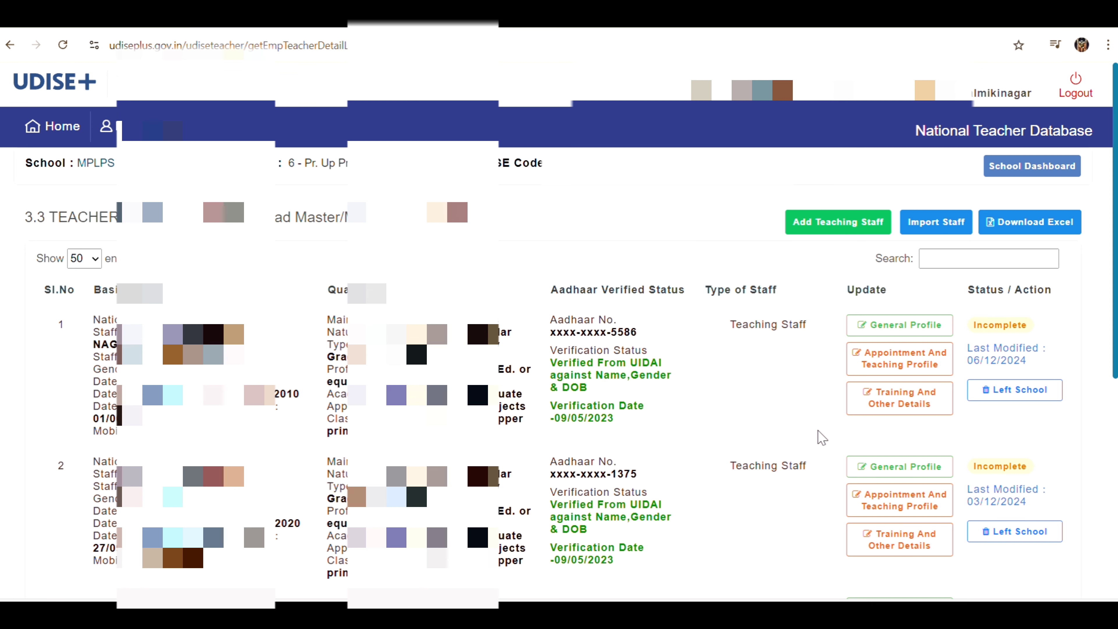
pyautogui.scroll(-5, 821, 438)
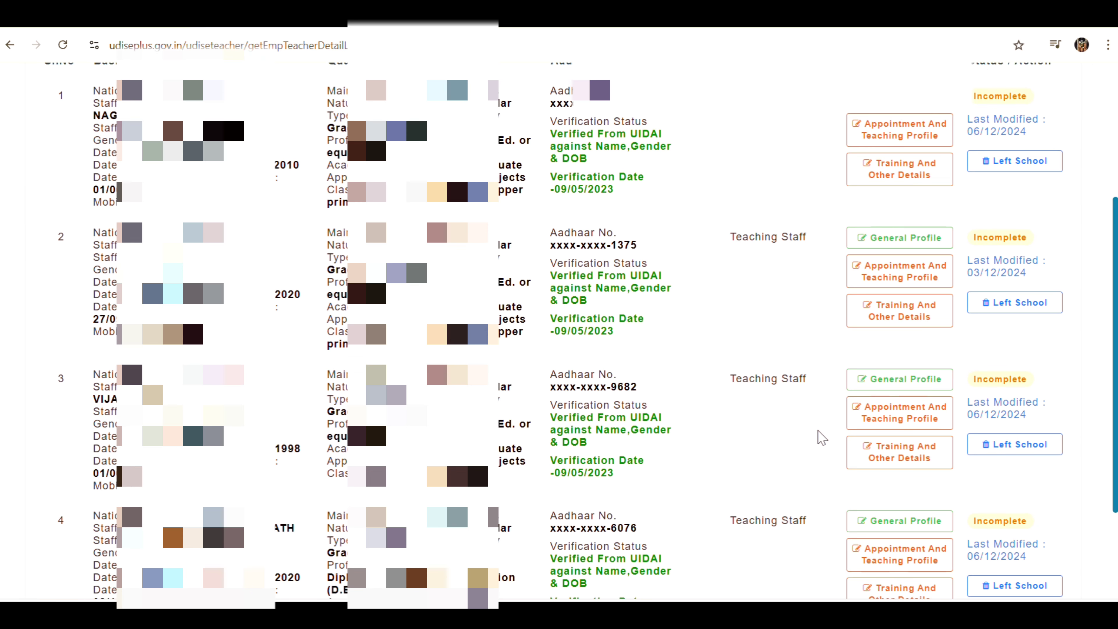
pyautogui.scroll(-3, 818, 437)
pyautogui.scroll(5, 817, 437)
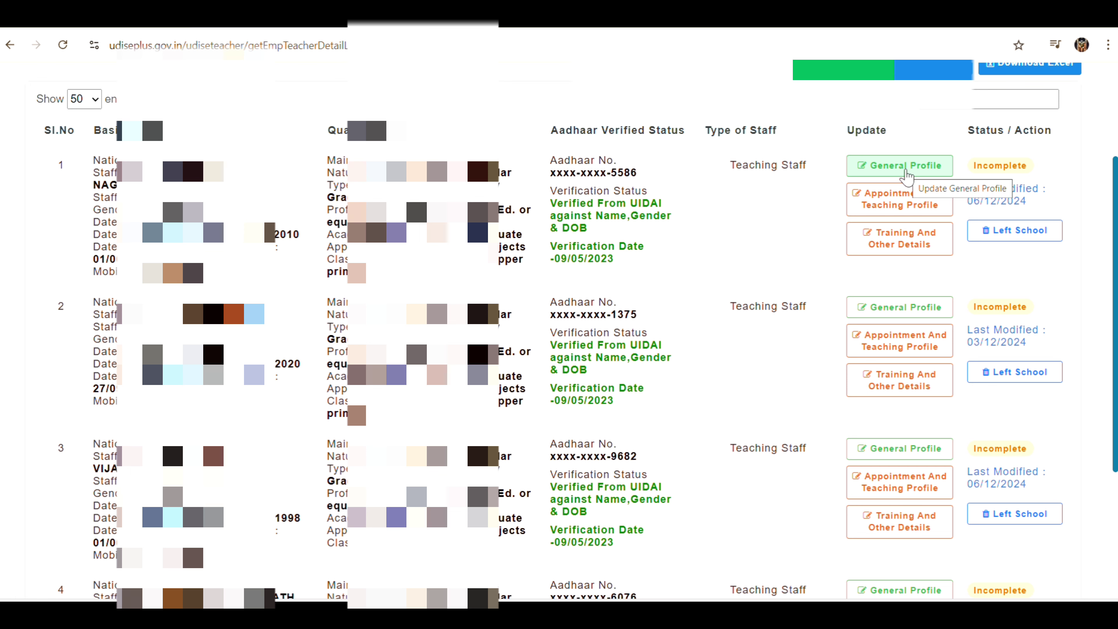
pyautogui.scroll(2, 905, 177)
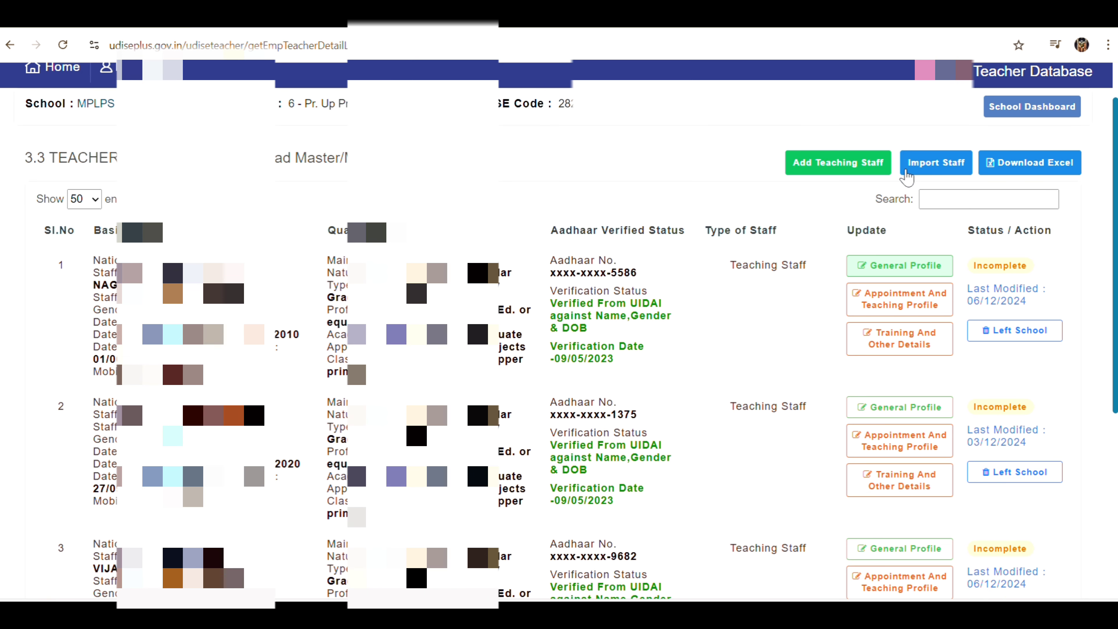
pyautogui.scroll(-2, 905, 177)
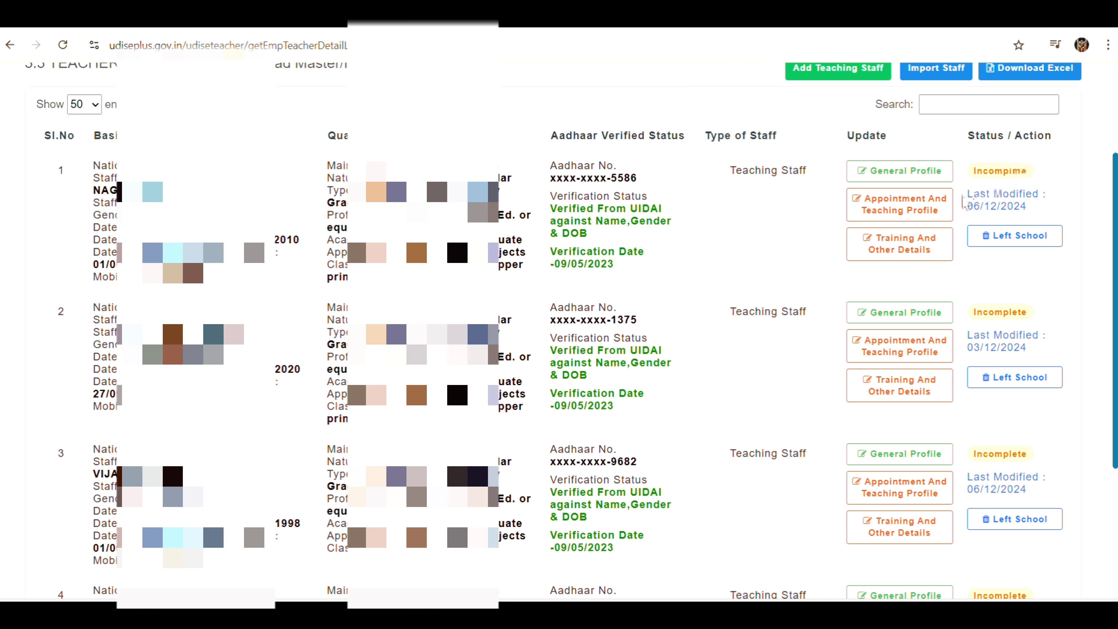
pyautogui.scroll(-5, 929, 288)
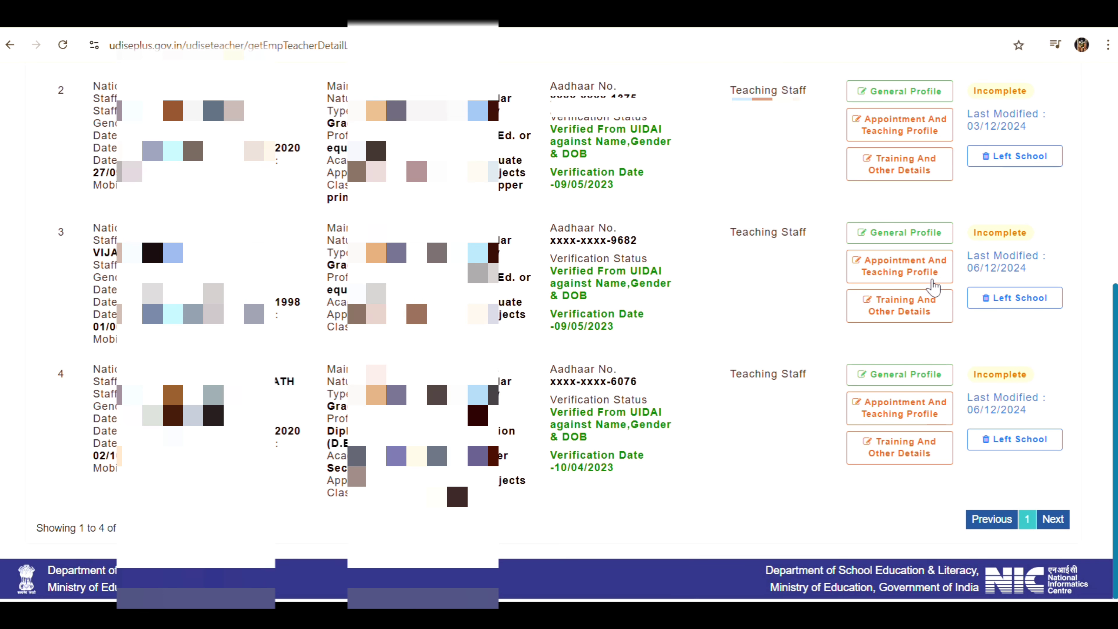
pyautogui.scroll(7, 935, 284)
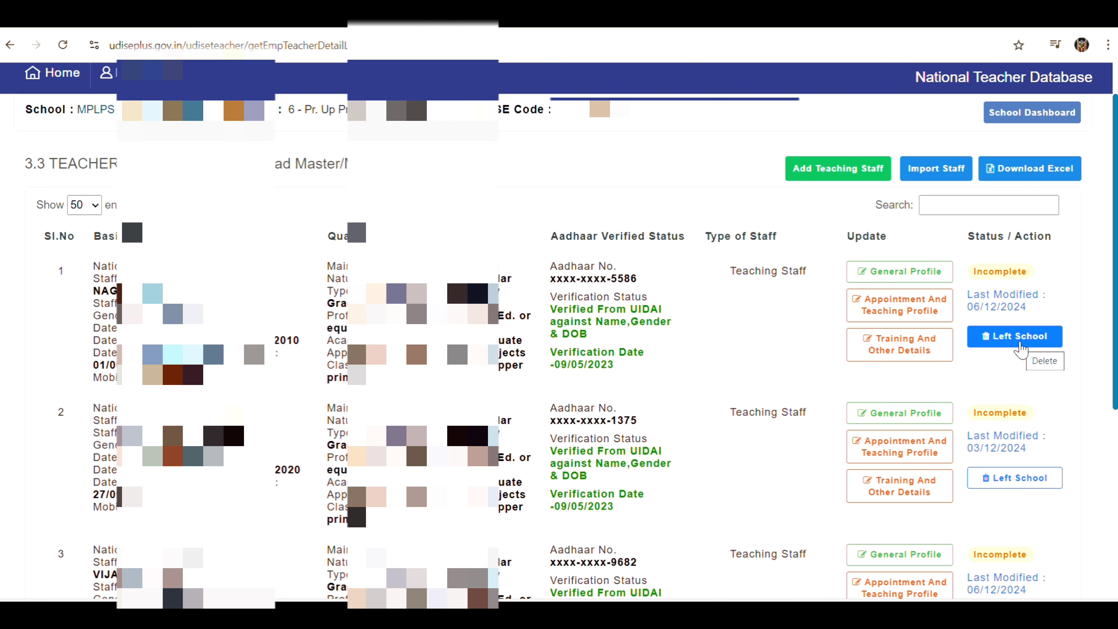
pyautogui.click(1020, 346)
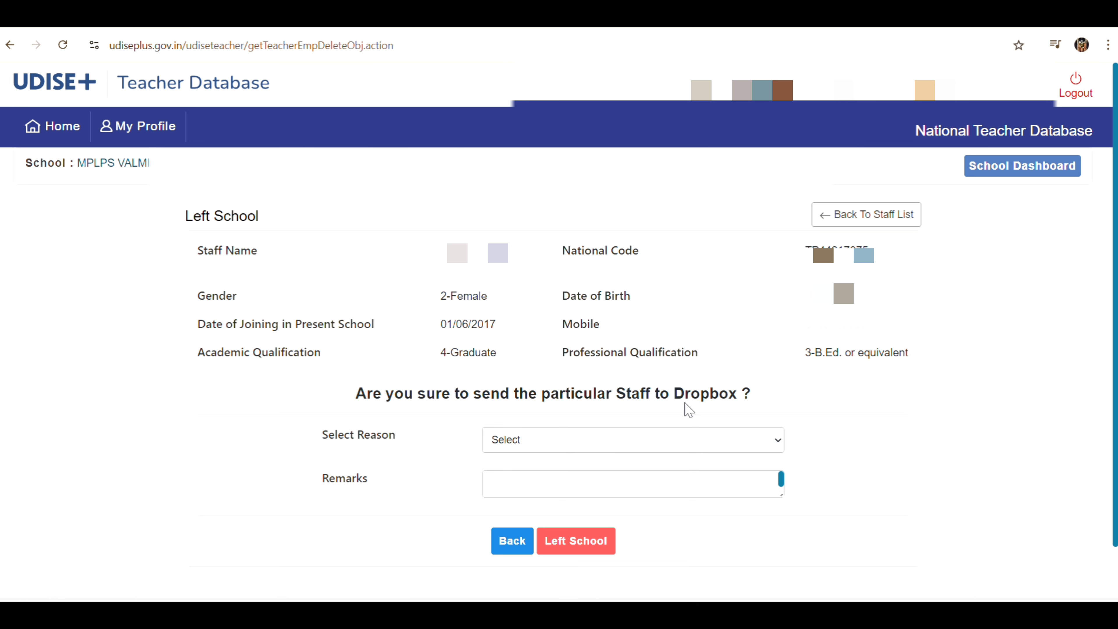
# Send the teacher to Dropbox: Due to Promotion, remarks 'she got promotion', last date 08/06/2025
pyautogui.click(611, 444)
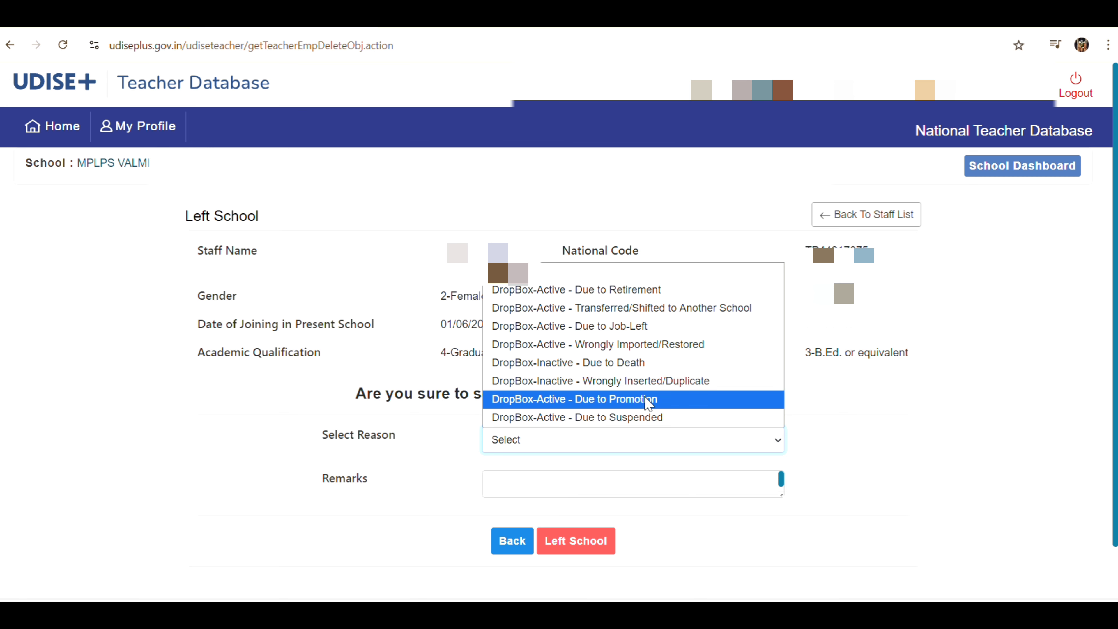
pyautogui.click(649, 399)
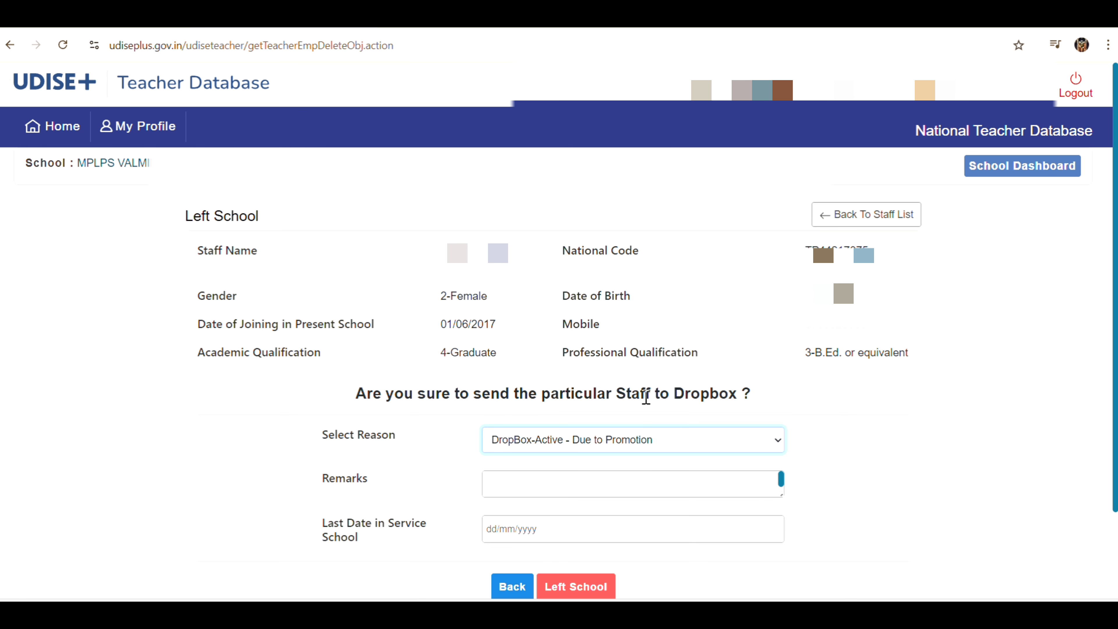
pyautogui.click(558, 491)
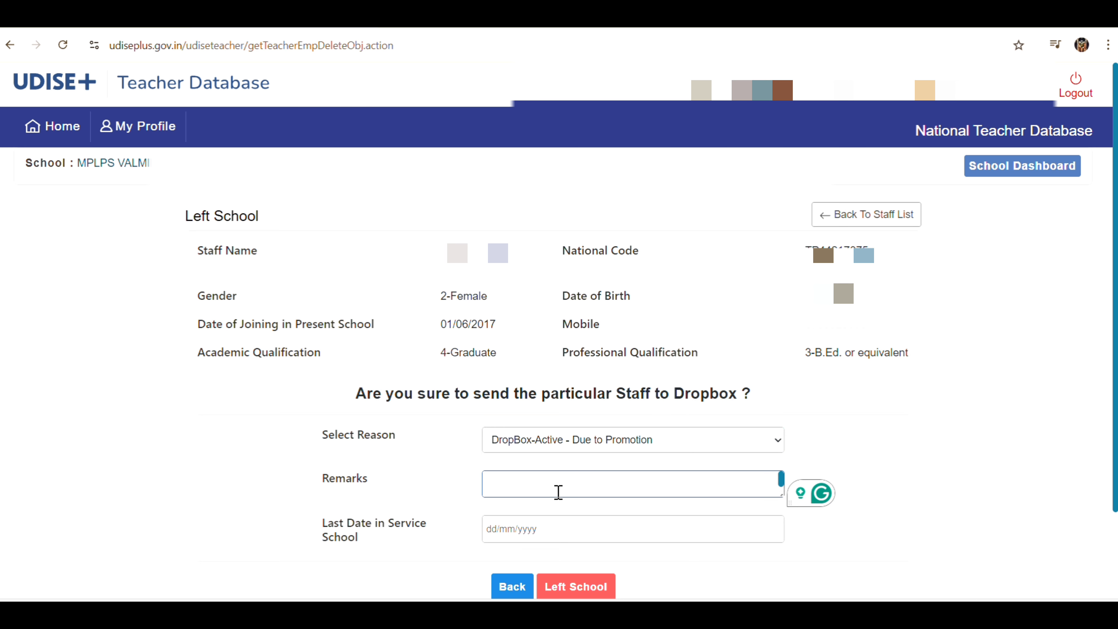
pyautogui.write('she got promotion')
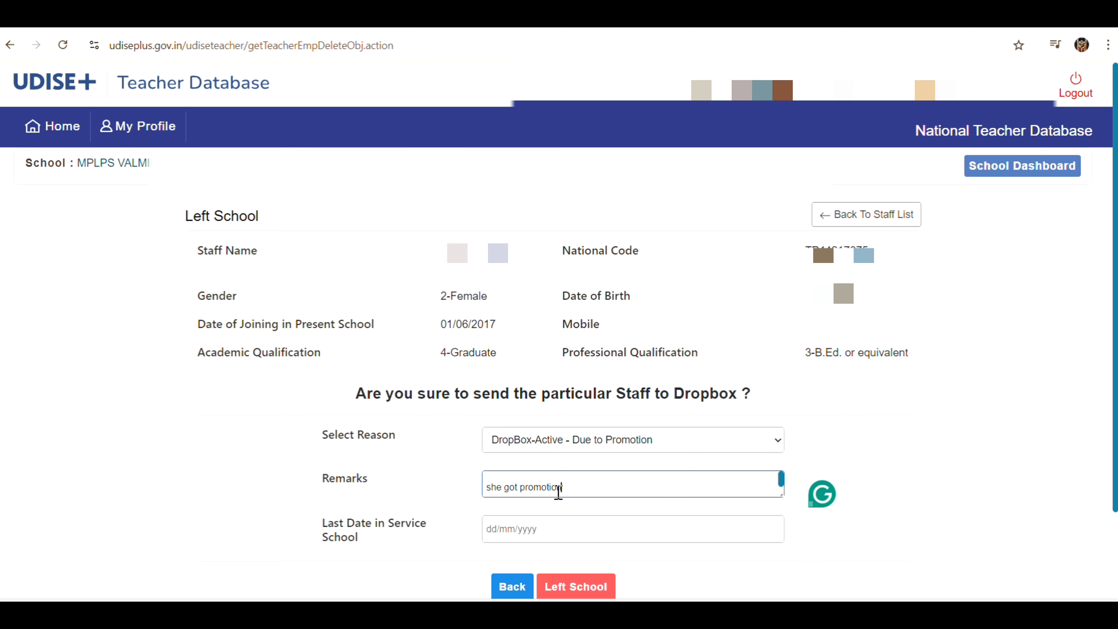
pyautogui.click(539, 530)
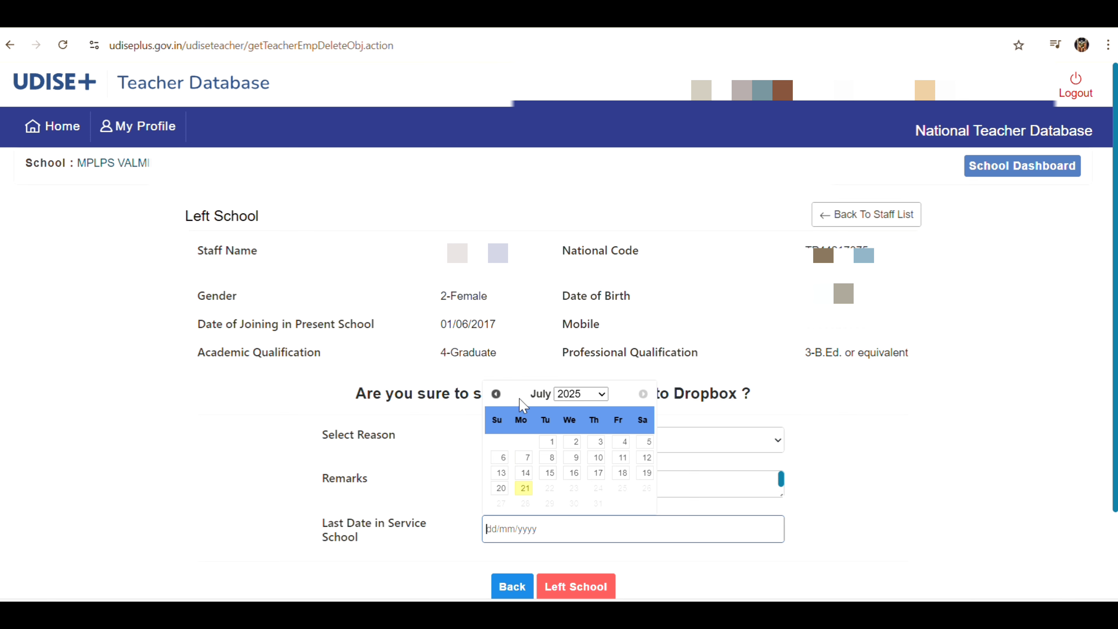
pyautogui.click(495, 393)
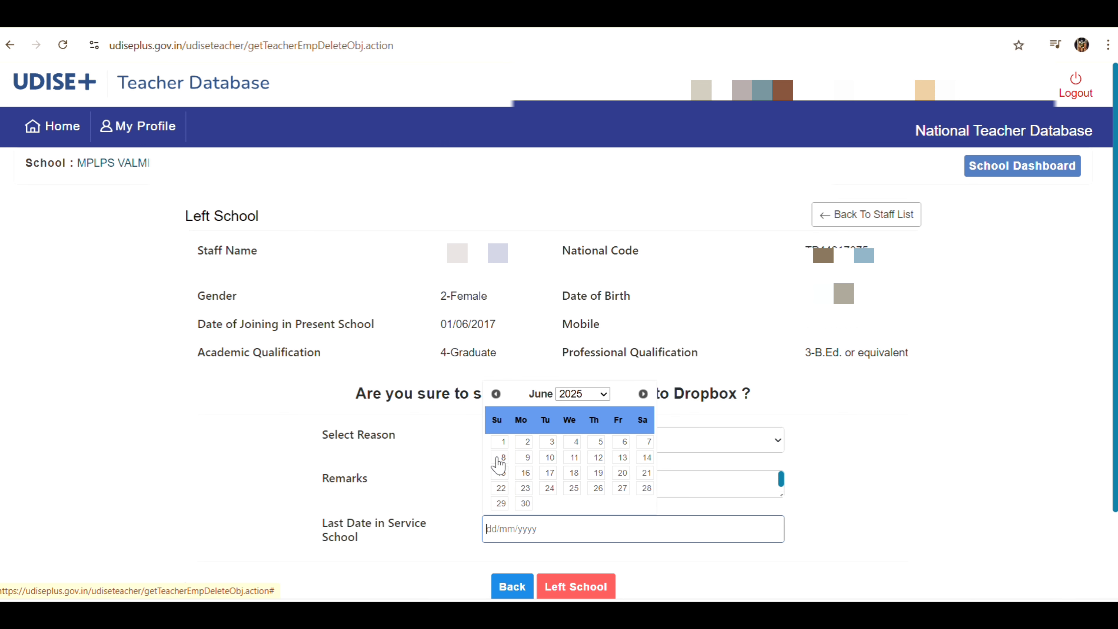
pyautogui.click(501, 458)
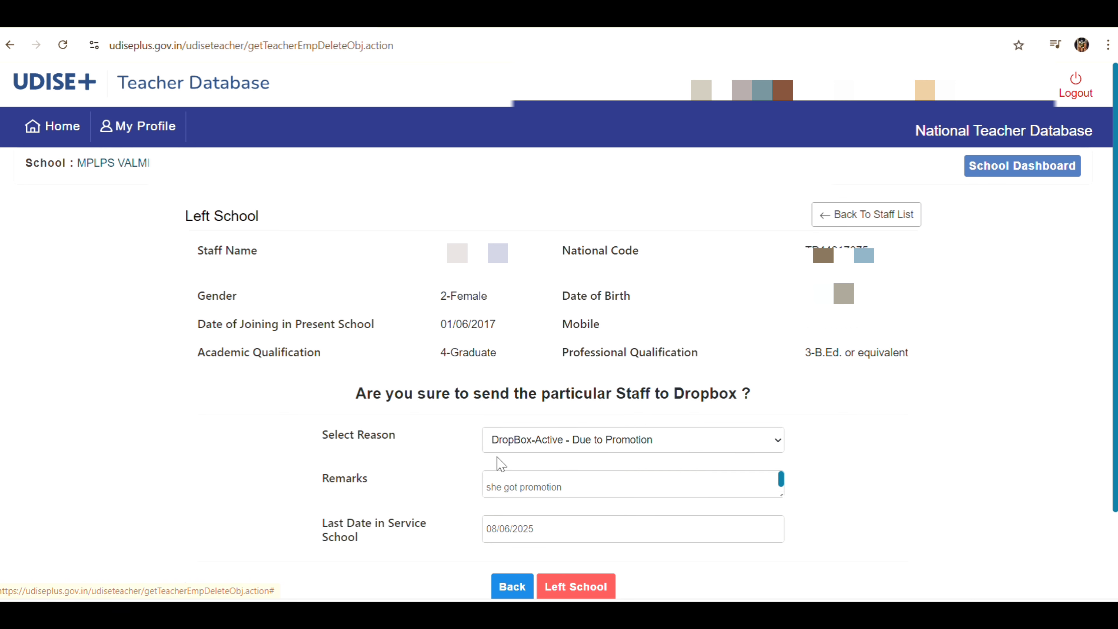
pyautogui.click(571, 587)
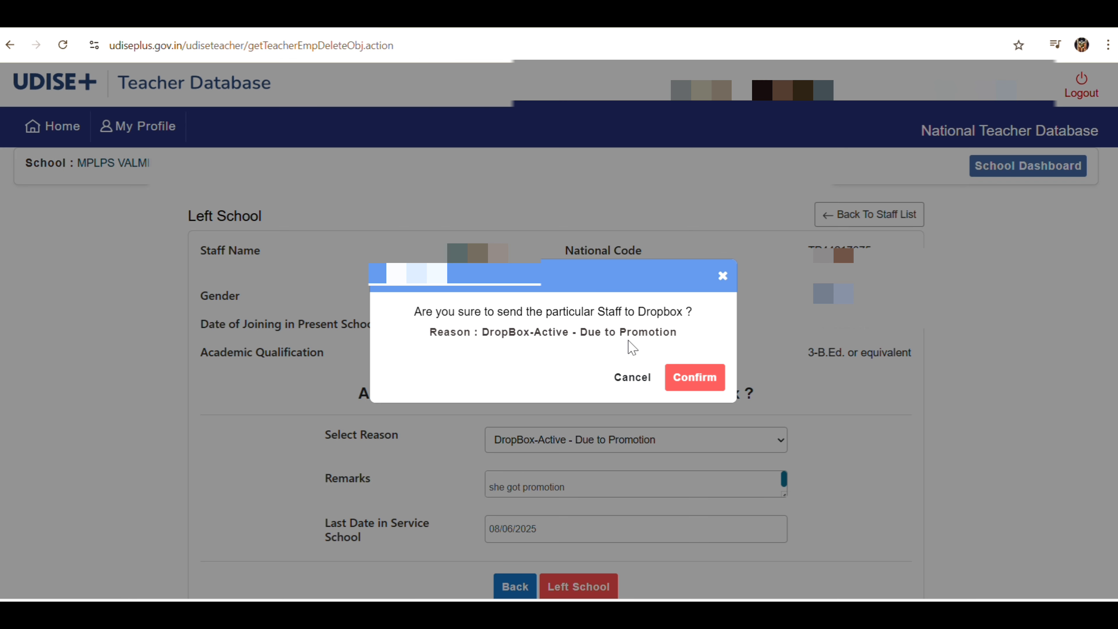
pyautogui.click(691, 379)
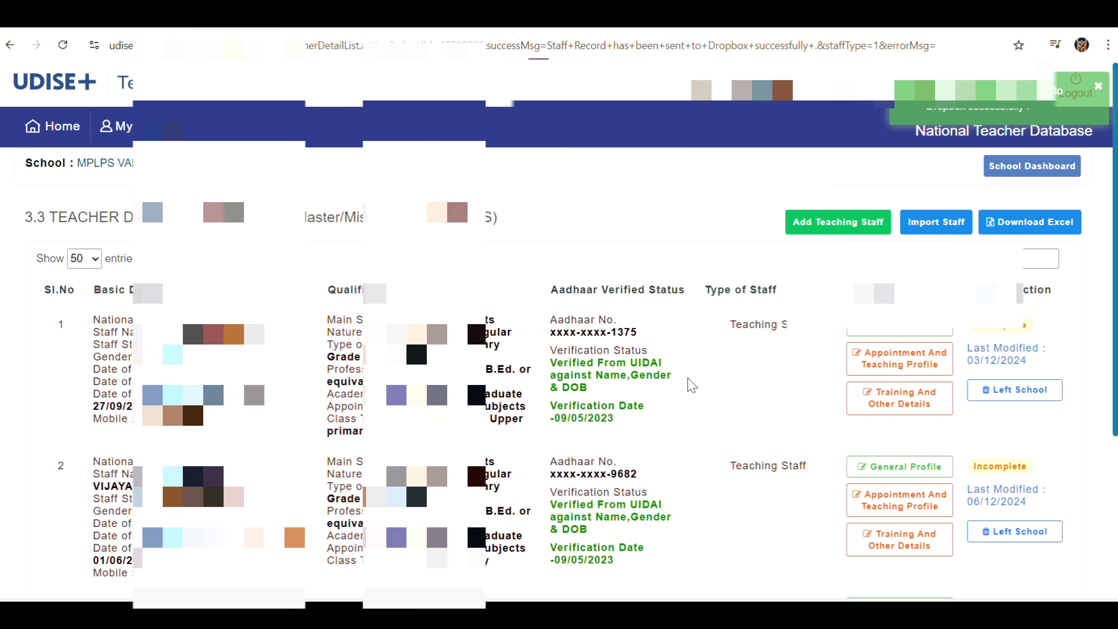
# Scroll the updated teacher list to confirm only two Incomplete teachers remain
pyautogui.scroll(-5, 691, 385)
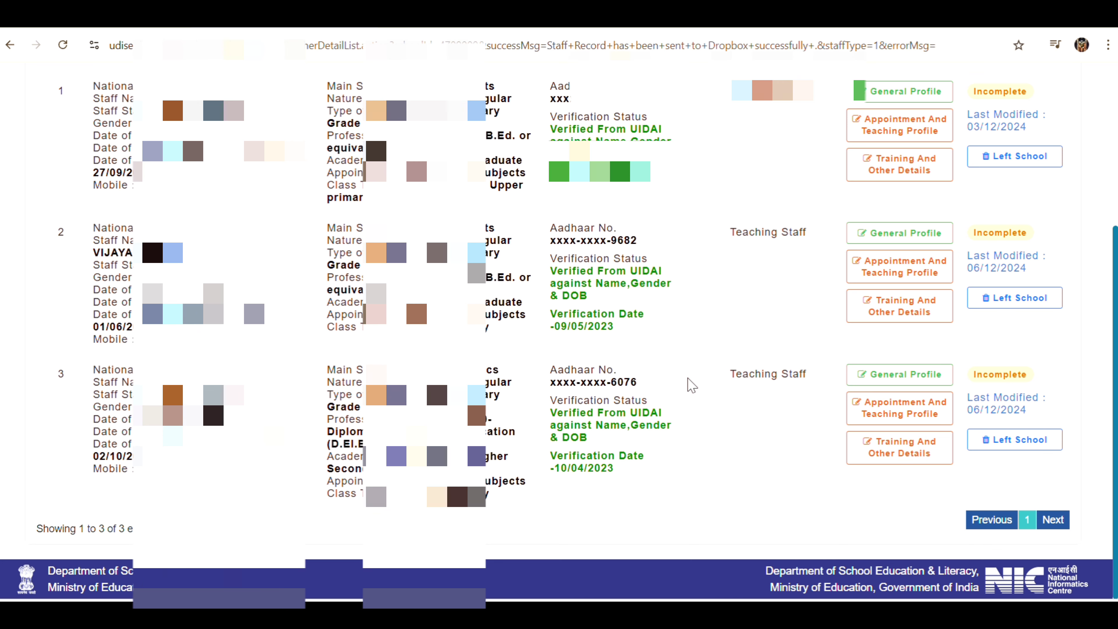
pyautogui.scroll(-2, 704, 392)
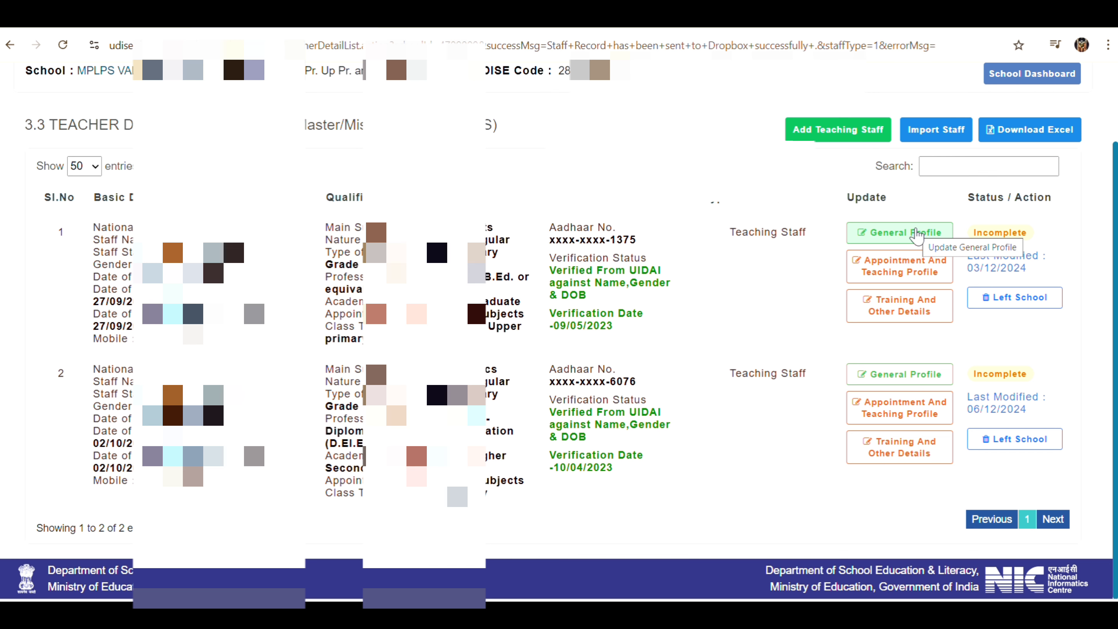
# On Import Staff, look up the teacher's national code using their Aadhaar number
pyautogui.click(937, 131)
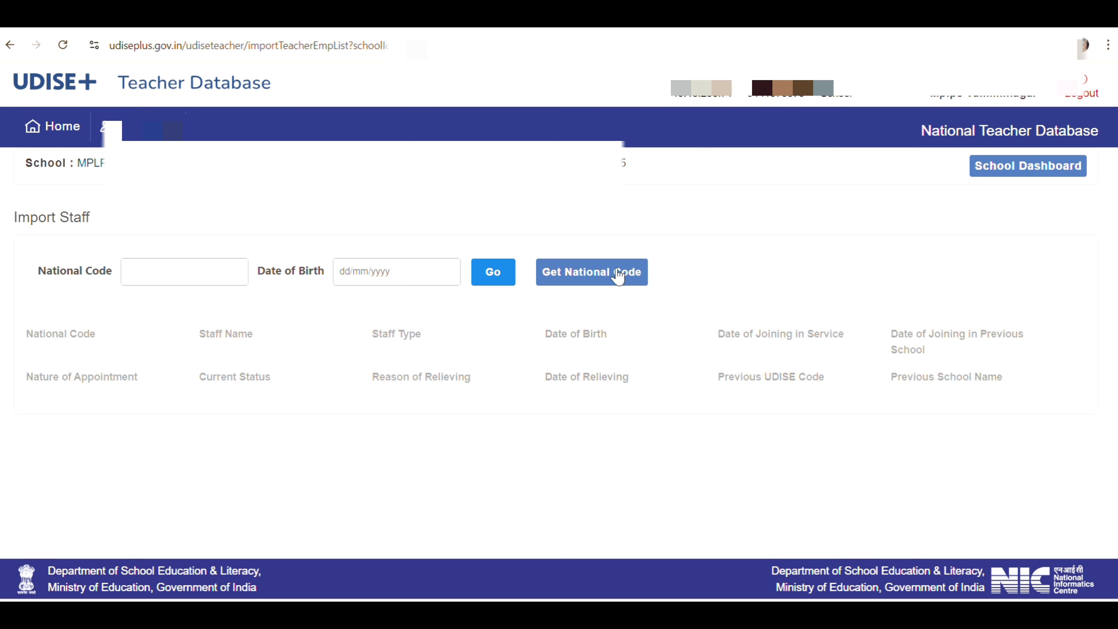
pyautogui.click(594, 286)
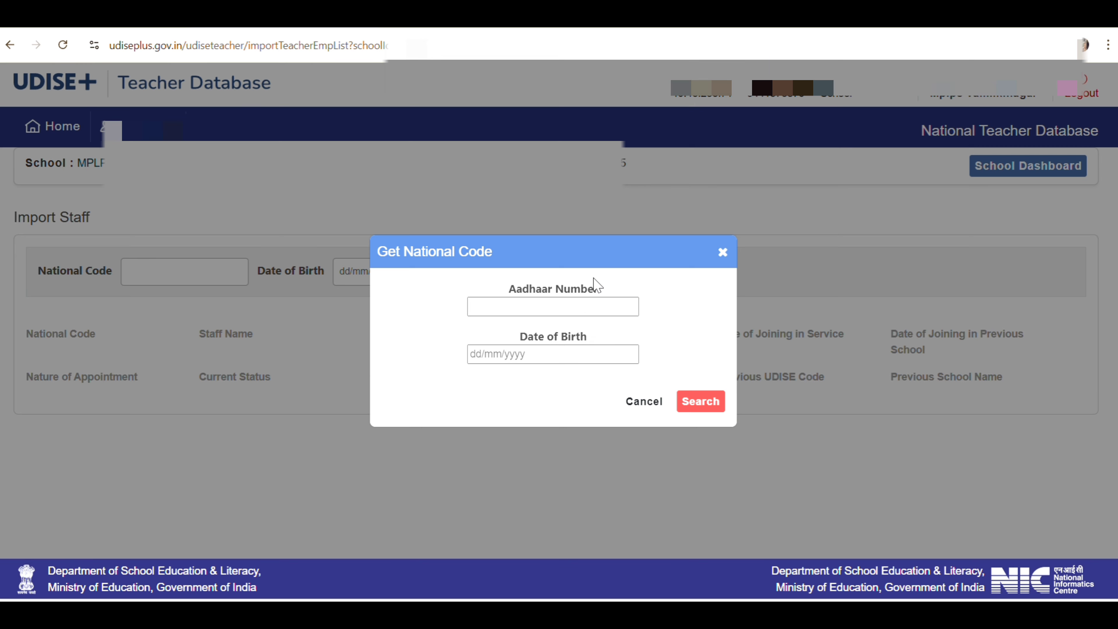
pyautogui.click(593, 307)
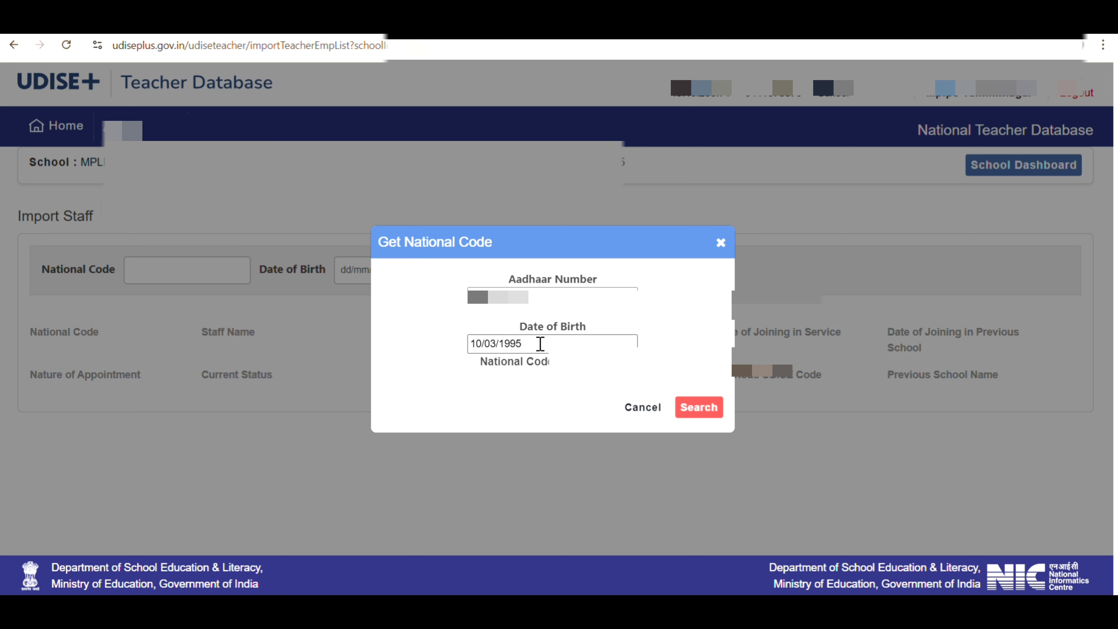
pyautogui.click(708, 411)
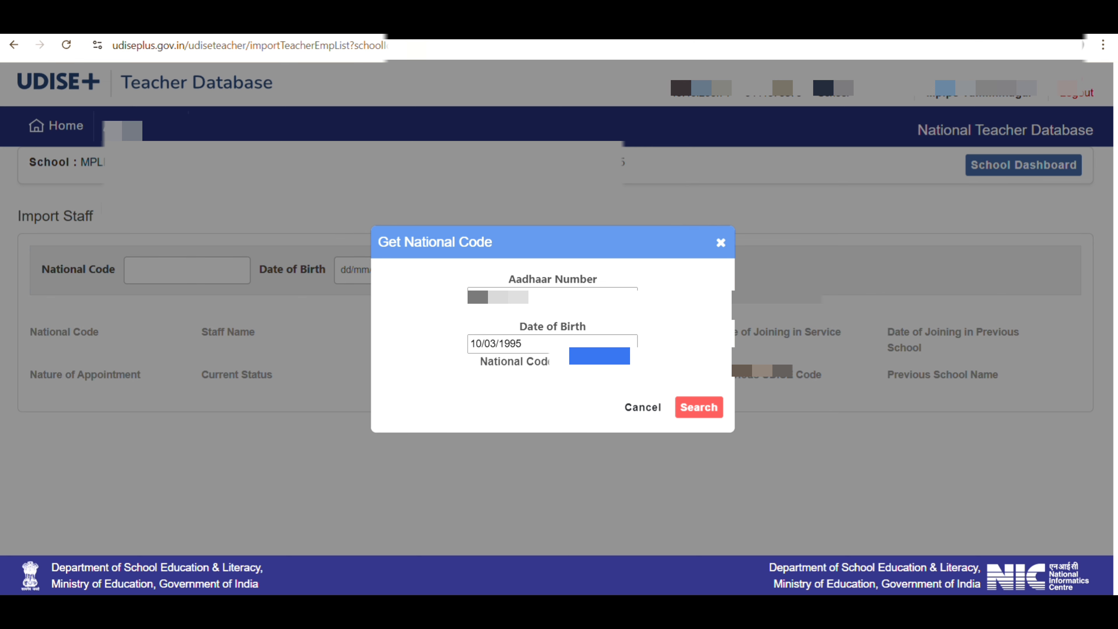
pyautogui.click(644, 409)
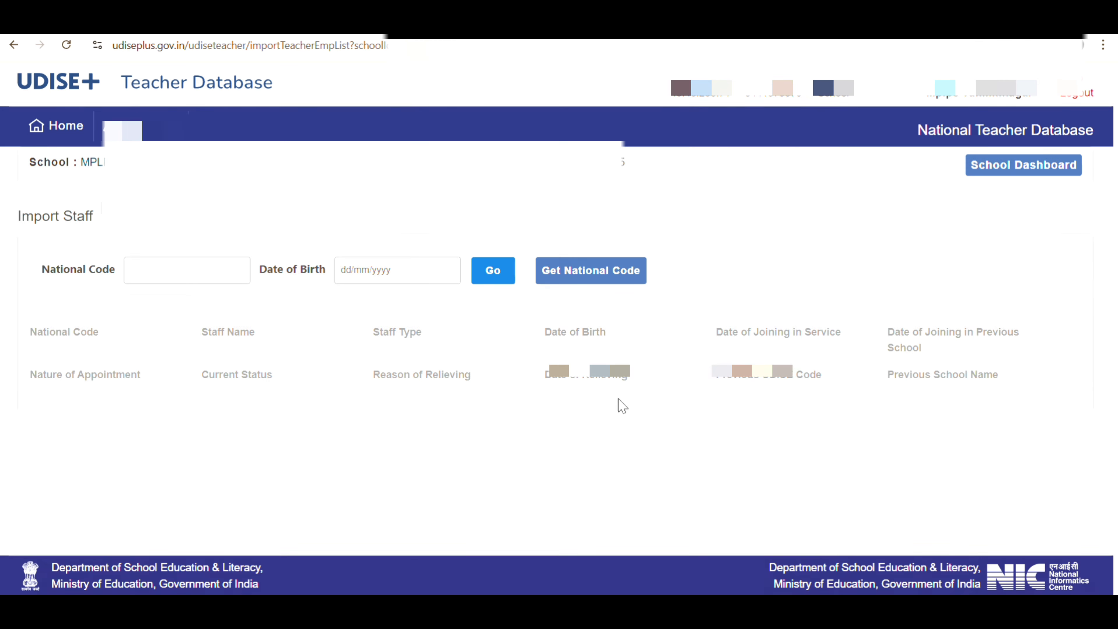
# Paste the national code and date of birth, then fetch the teacher's record
pyautogui.click(139, 263)
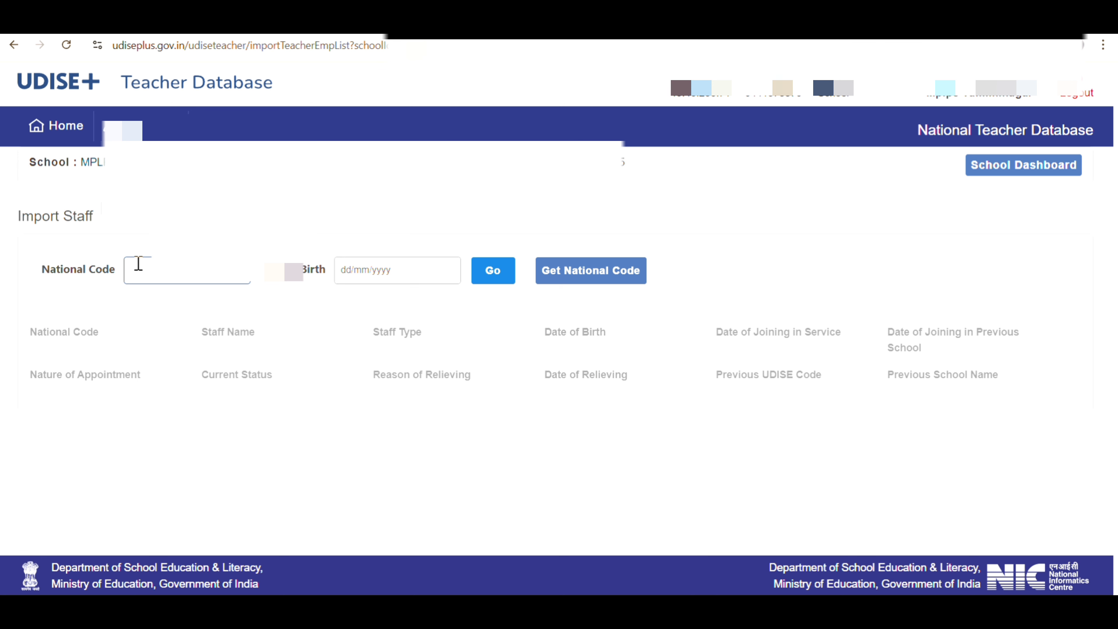
pyautogui.click(419, 275)
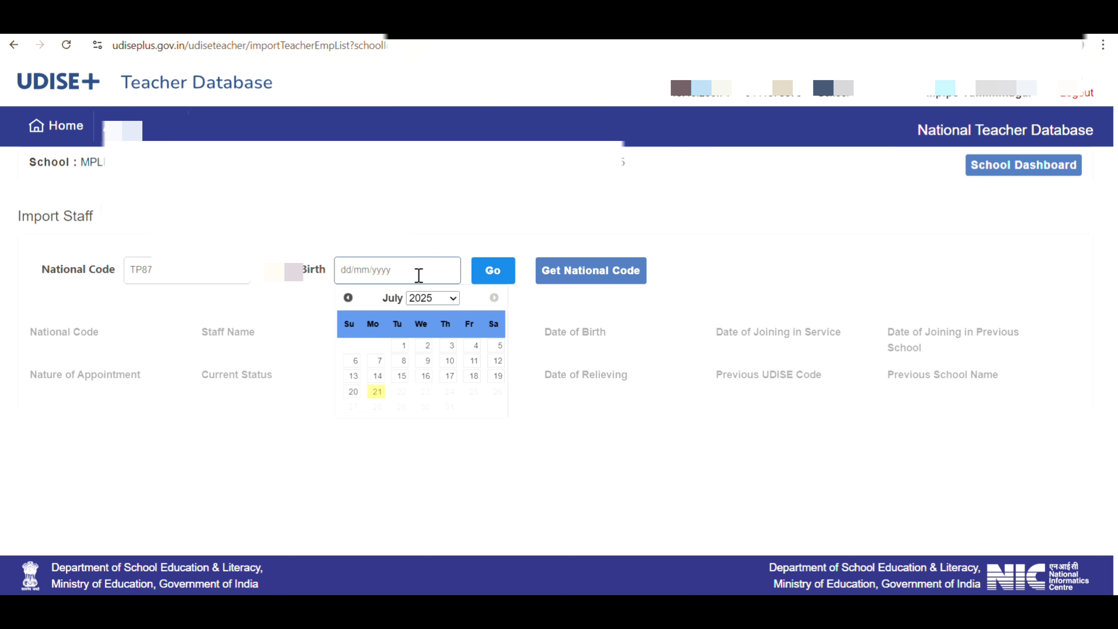
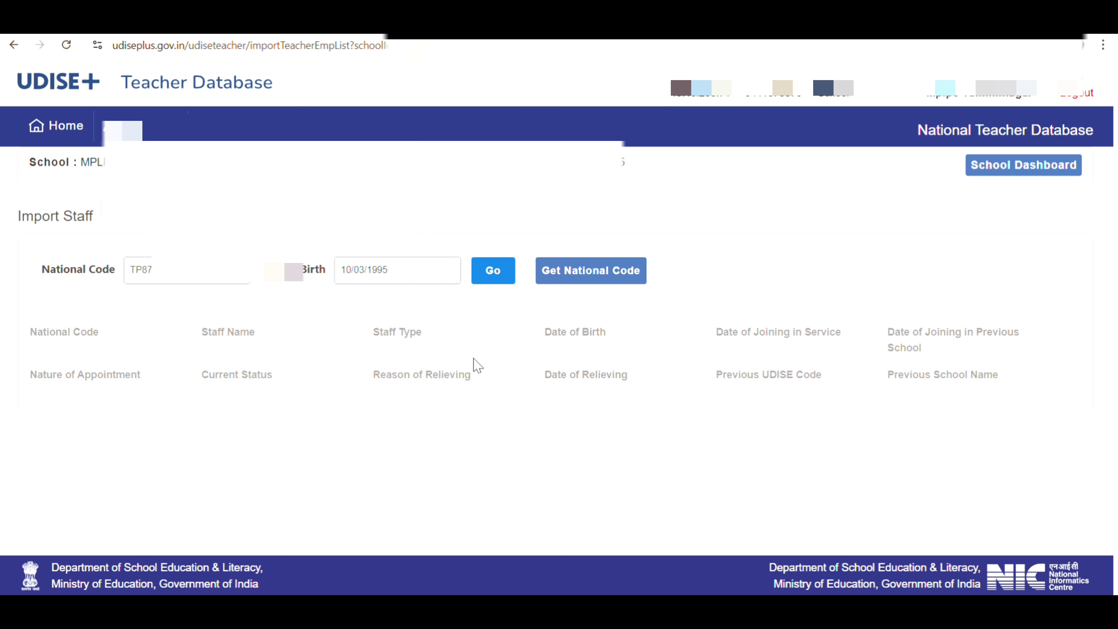
pyautogui.click(500, 277)
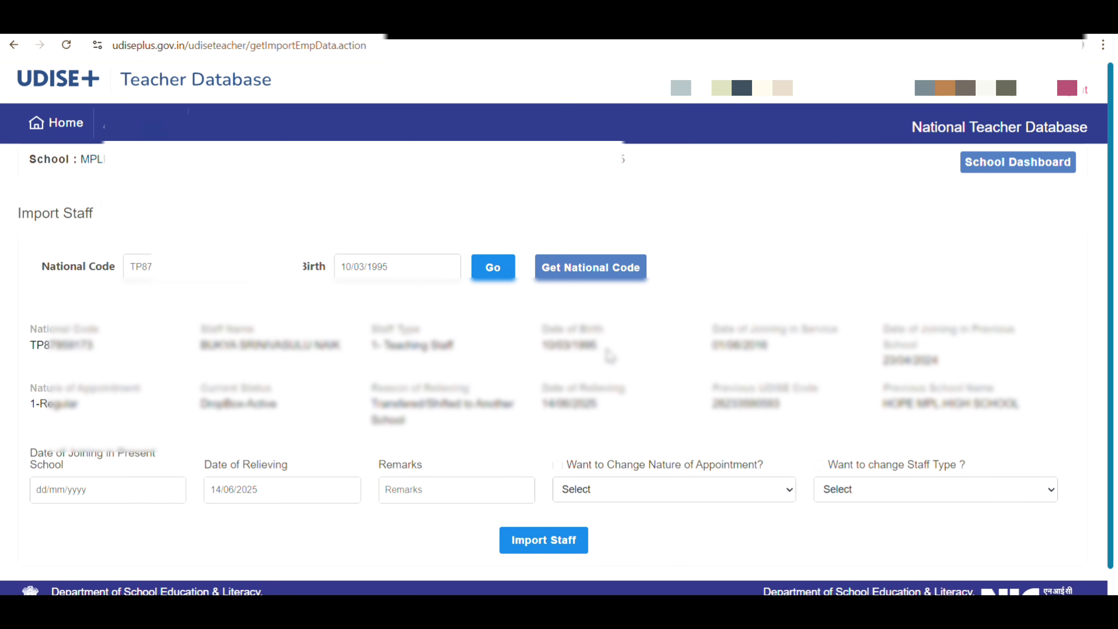
# Set the date of joining to 15/06/2025 and add the transfer remark
pyautogui.scroll(-1, 610, 354)
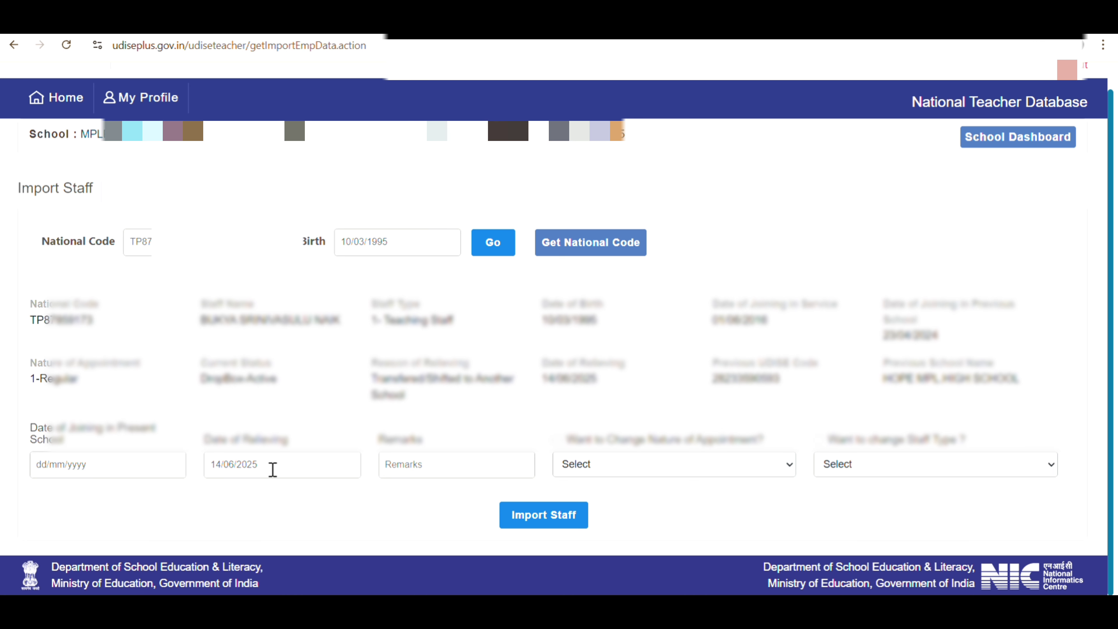
pyautogui.click(128, 466)
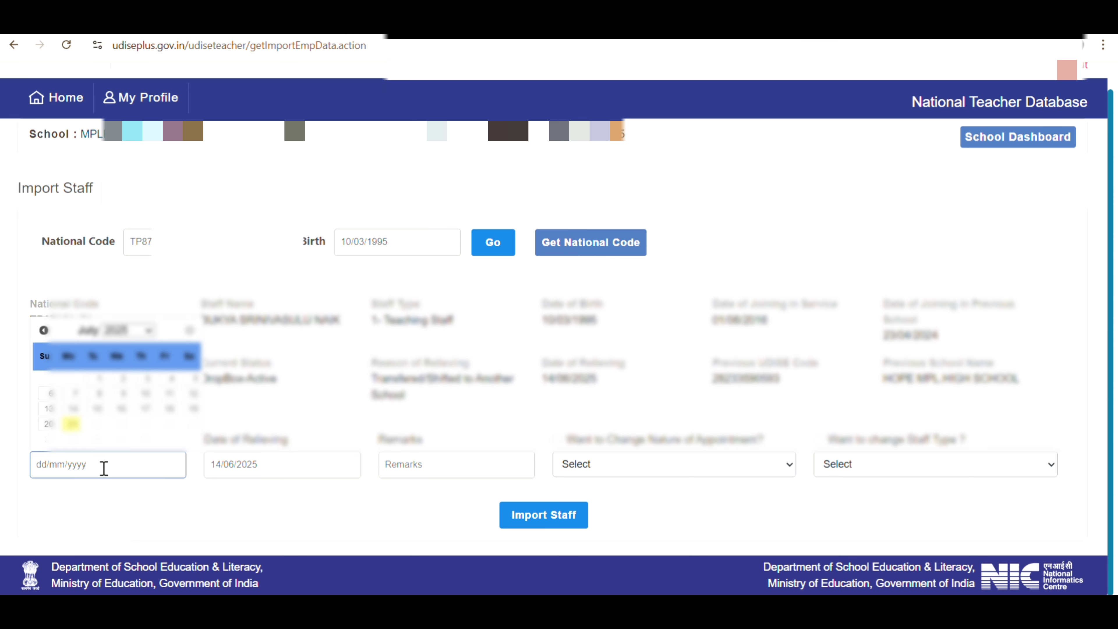
pyautogui.click(43, 330)
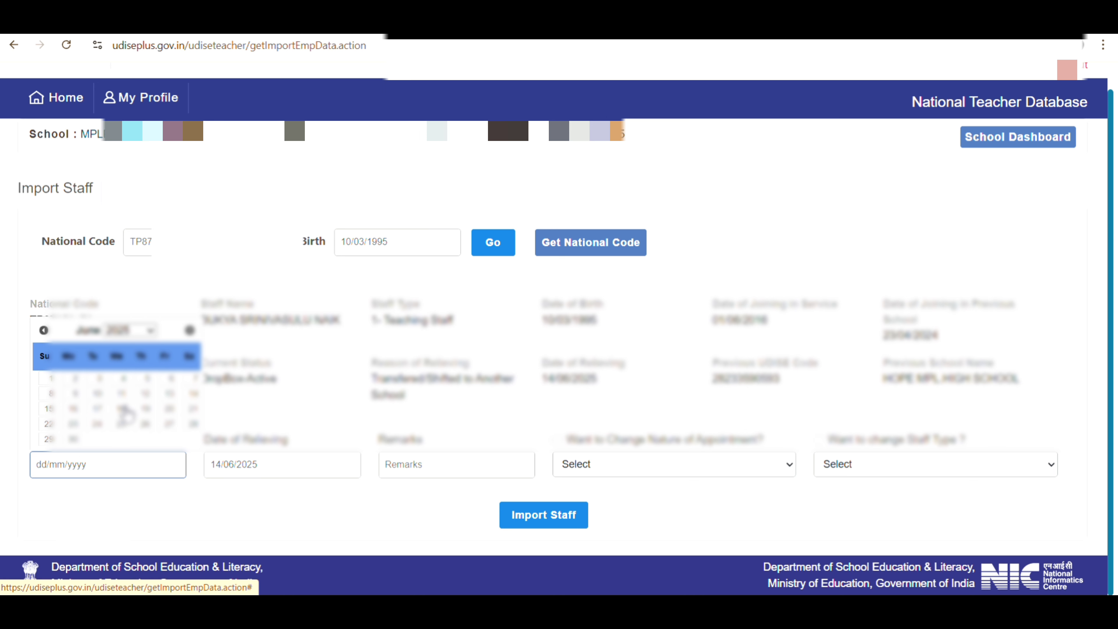
pyautogui.click(44, 410)
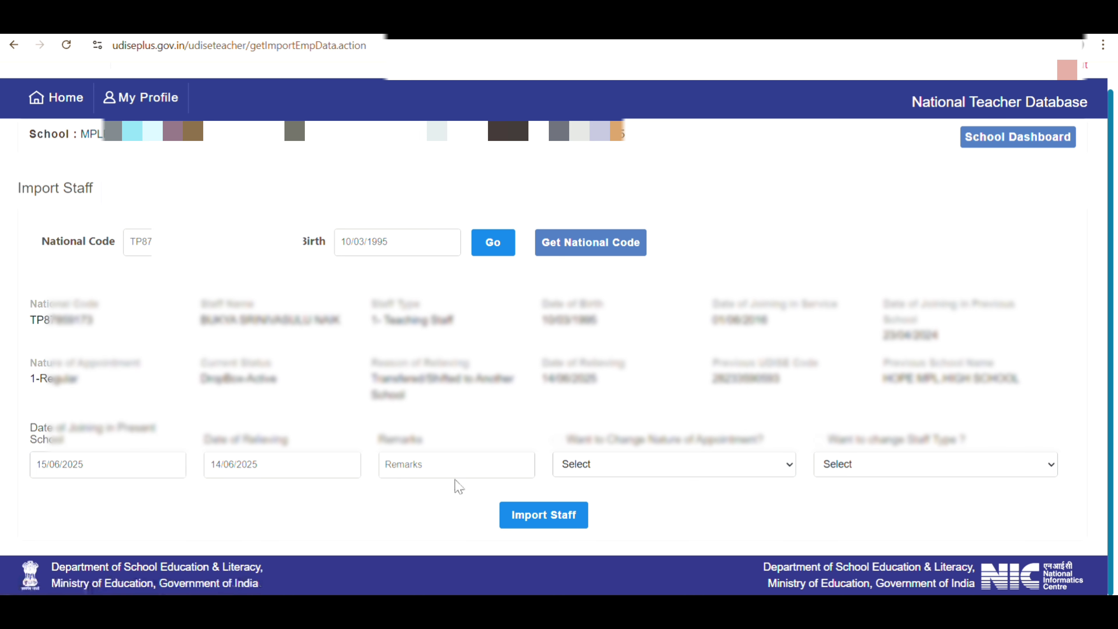
pyautogui.click(445, 464)
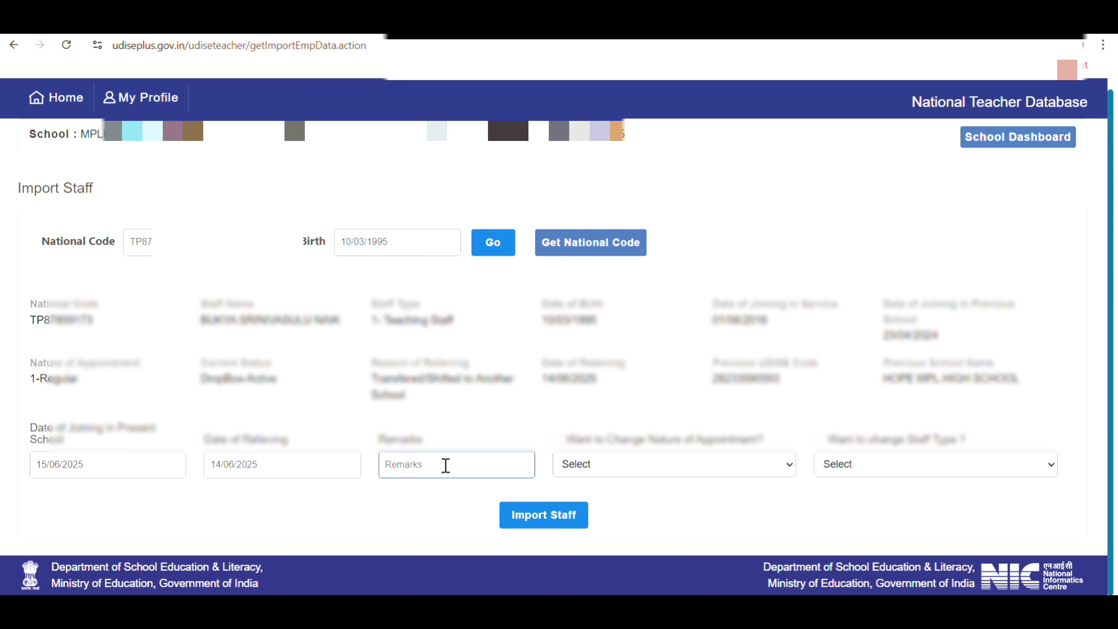
pyautogui.hotkey('ctrl', 'v')
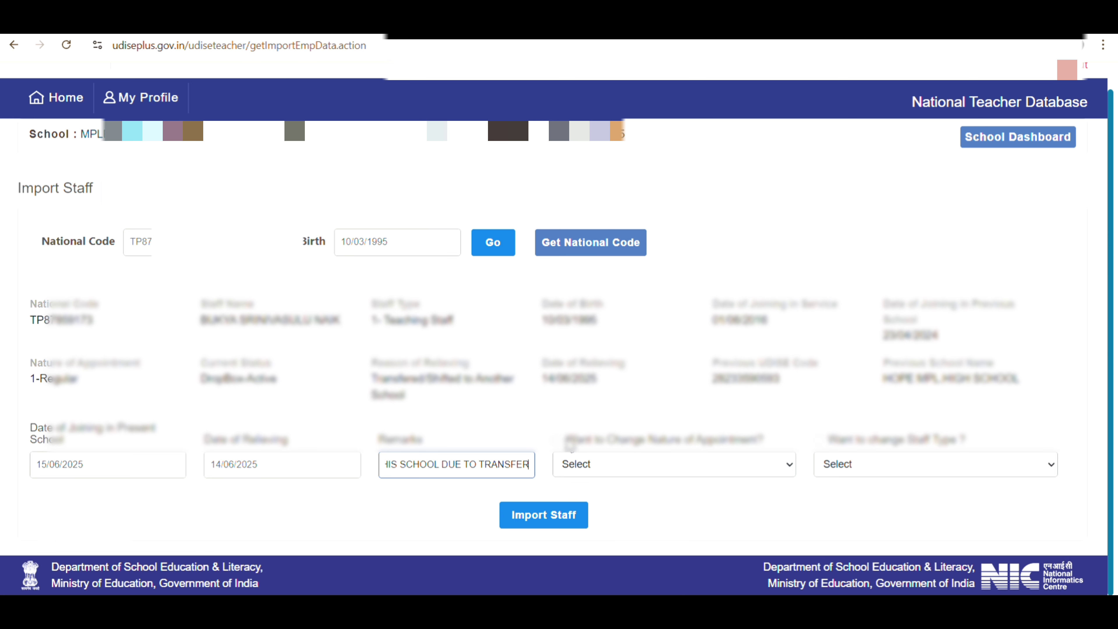
# Change appointment to 1 - Regular and staff type to Teaching Staff, then confirm the import
pyautogui.click(557, 440)
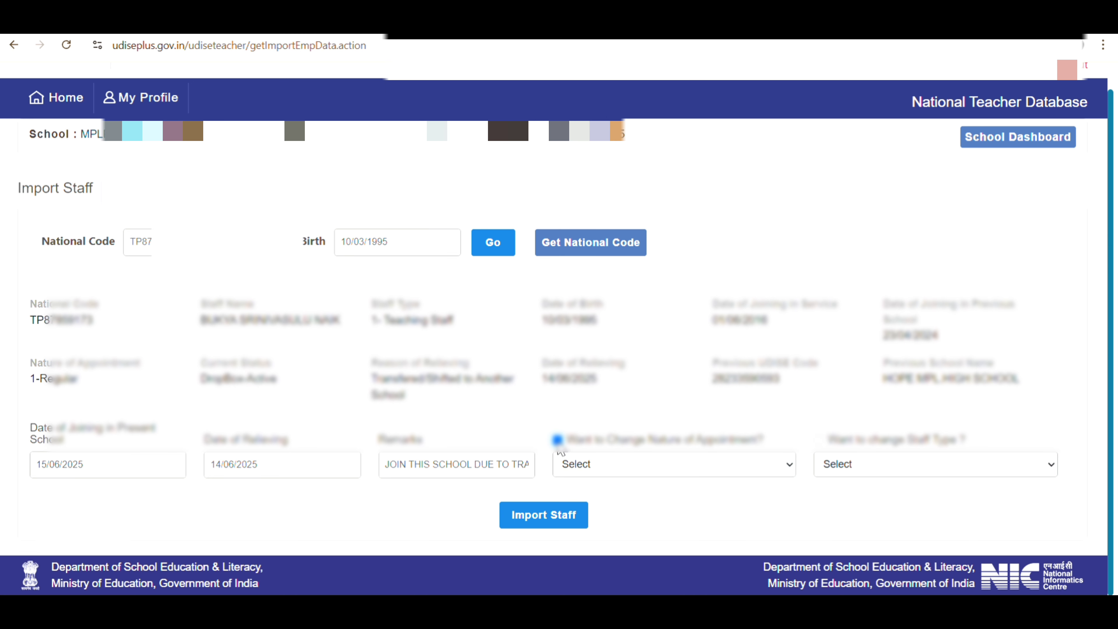
pyautogui.click(672, 461)
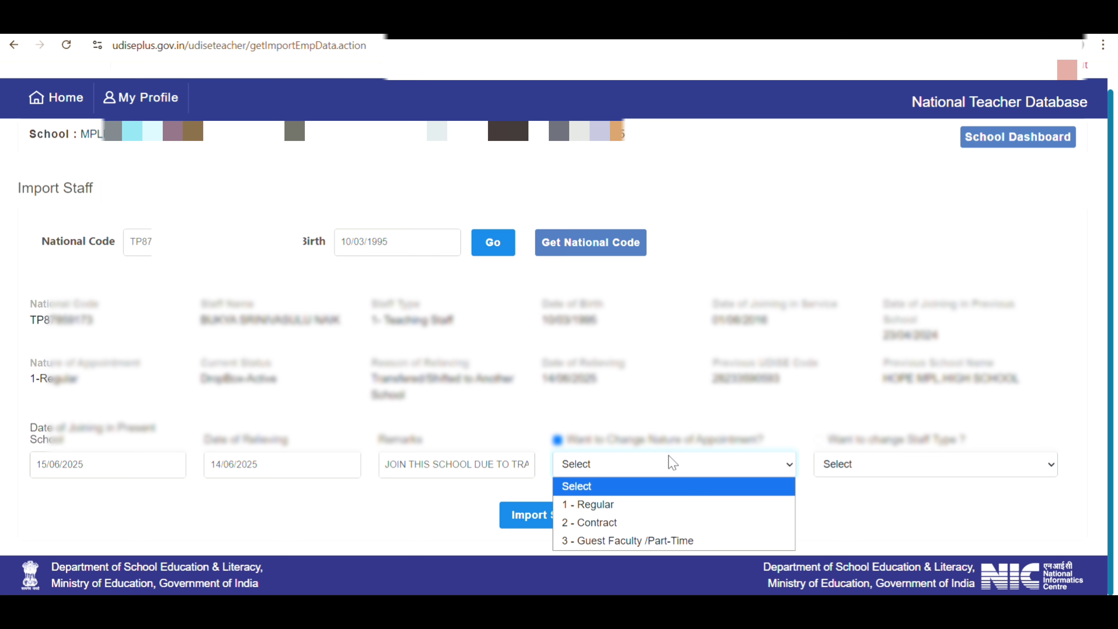
pyautogui.click(596, 505)
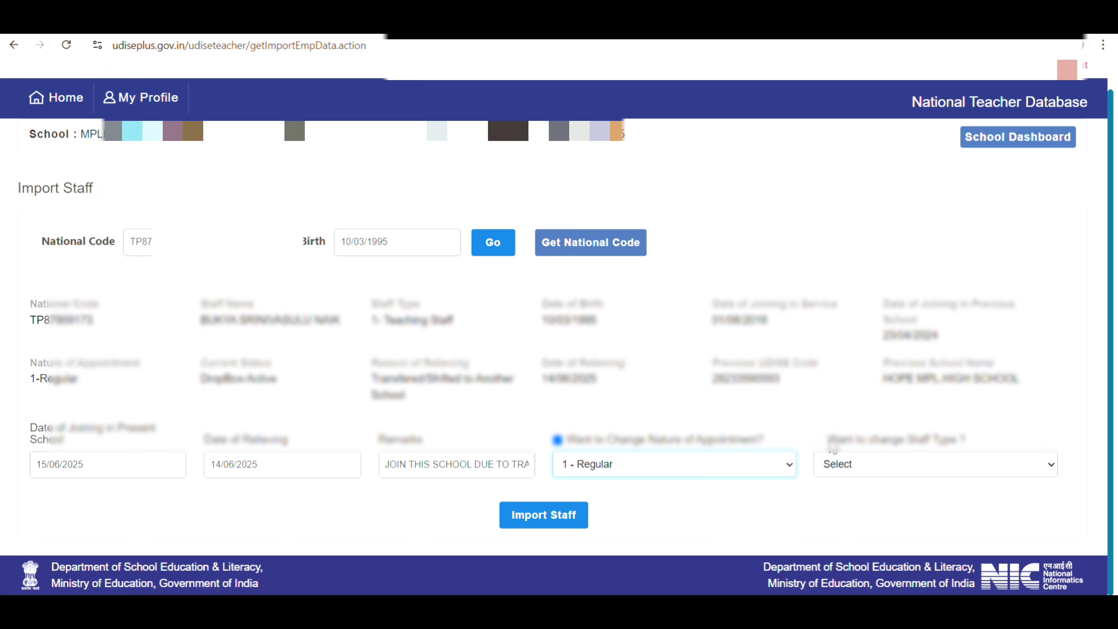
pyautogui.click(819, 440)
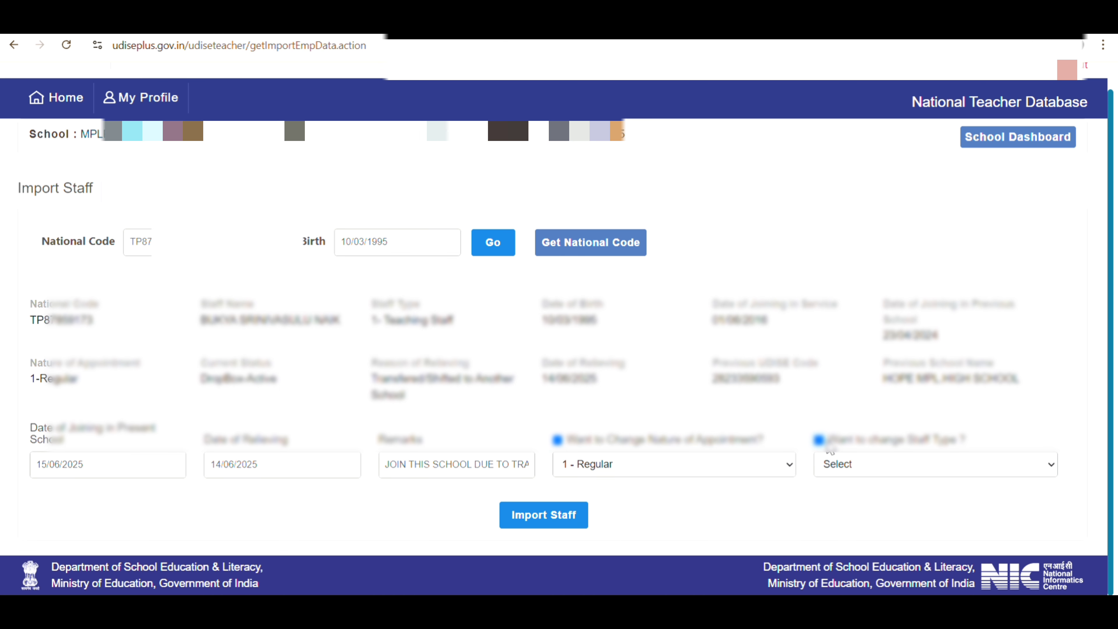
pyautogui.click(885, 468)
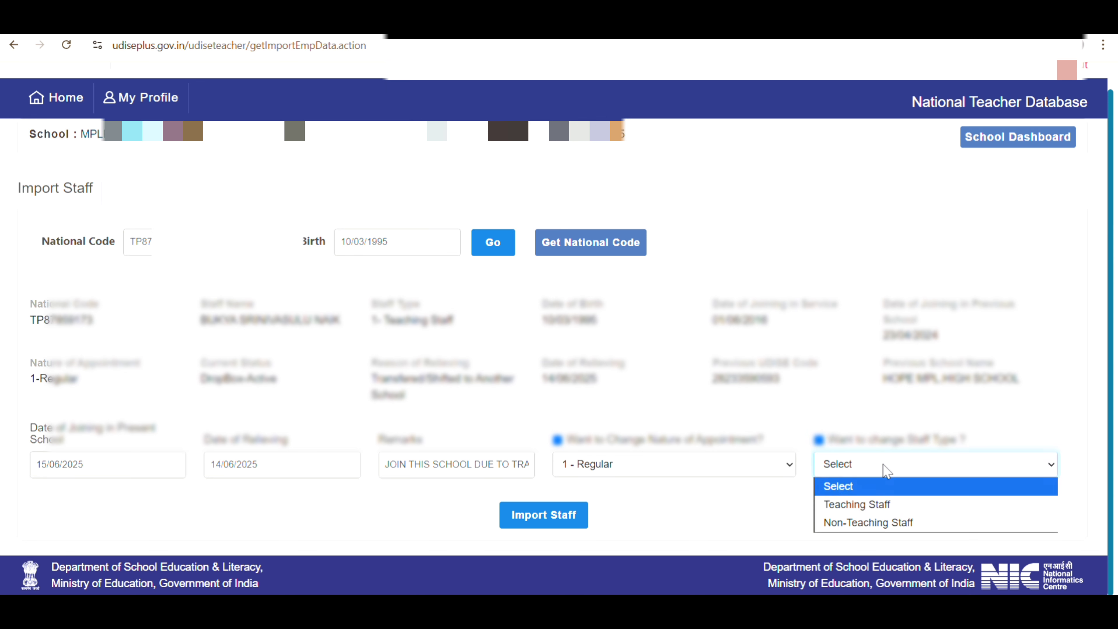
pyautogui.click(861, 504)
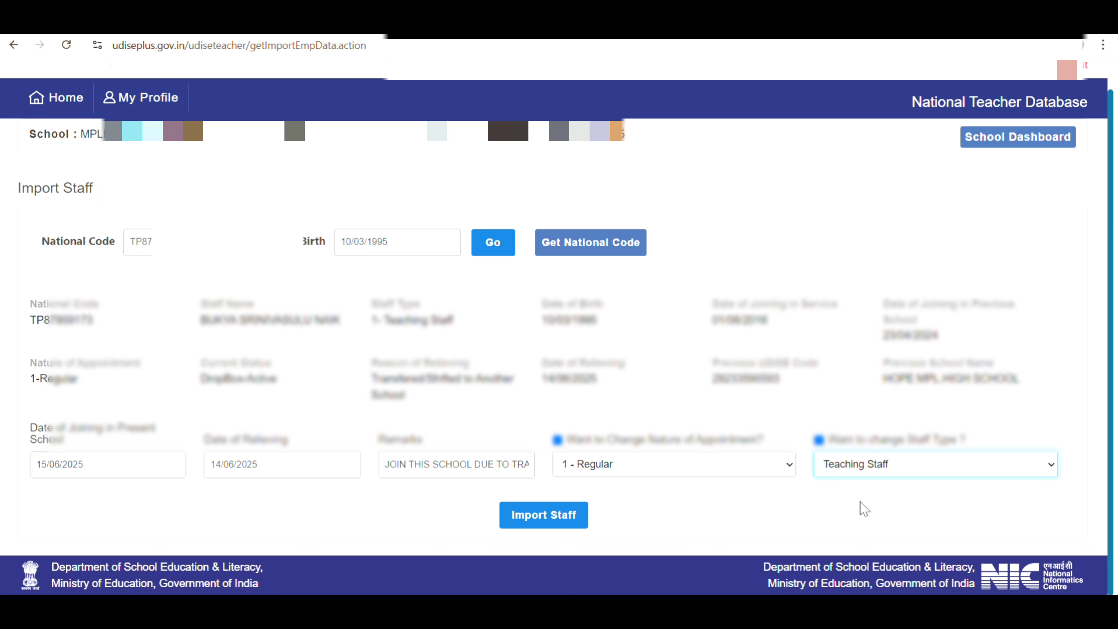
pyautogui.click(563, 519)
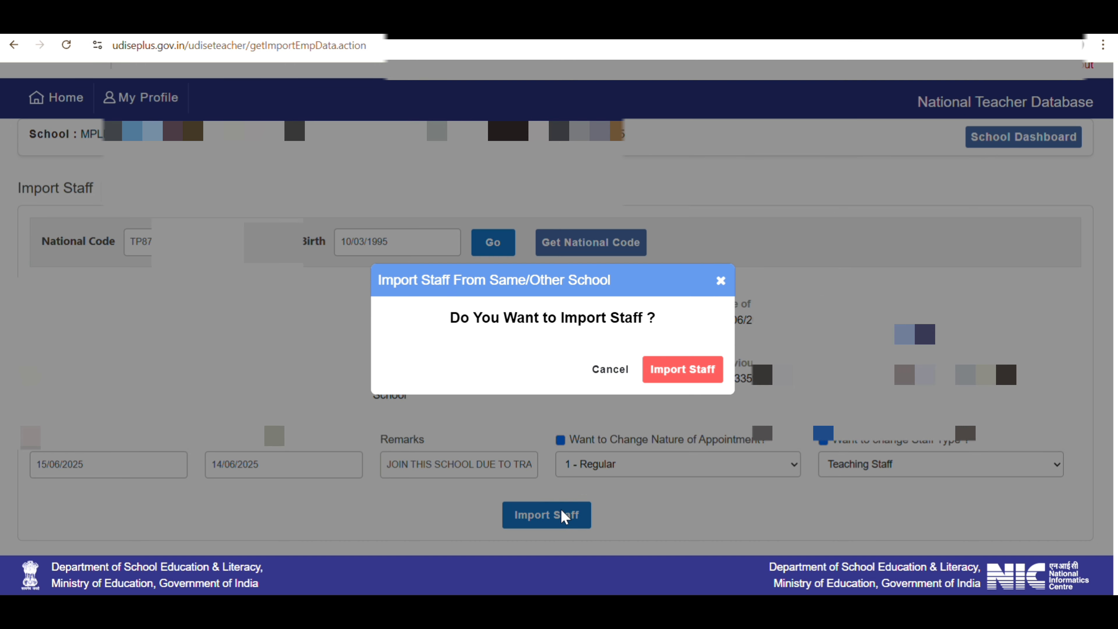
pyautogui.click(688, 373)
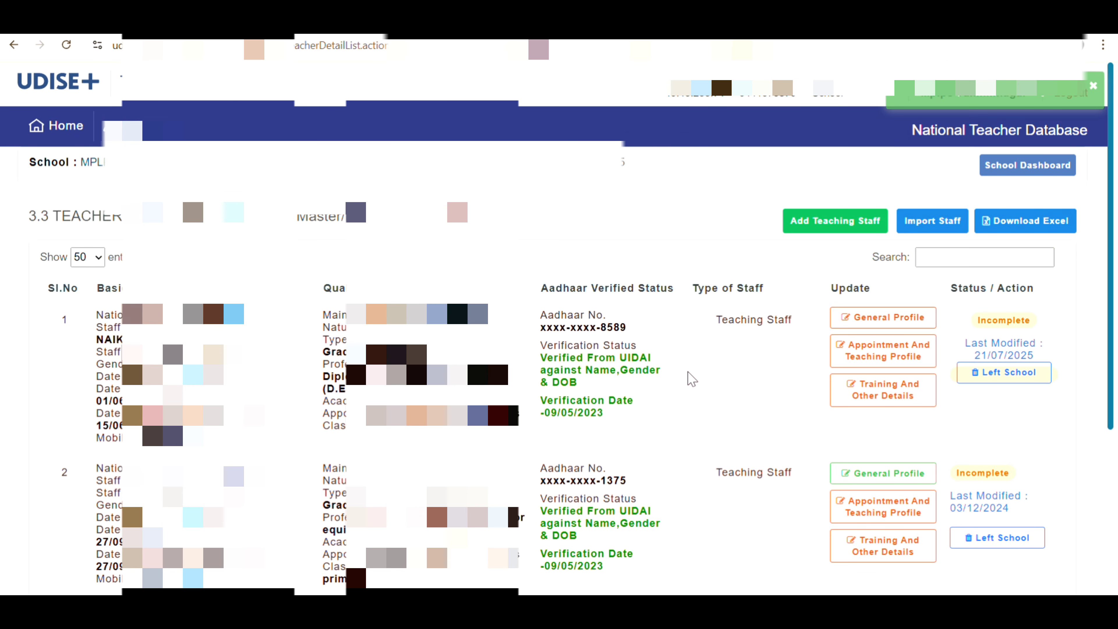
pyautogui.scroll(-4, 692, 378)
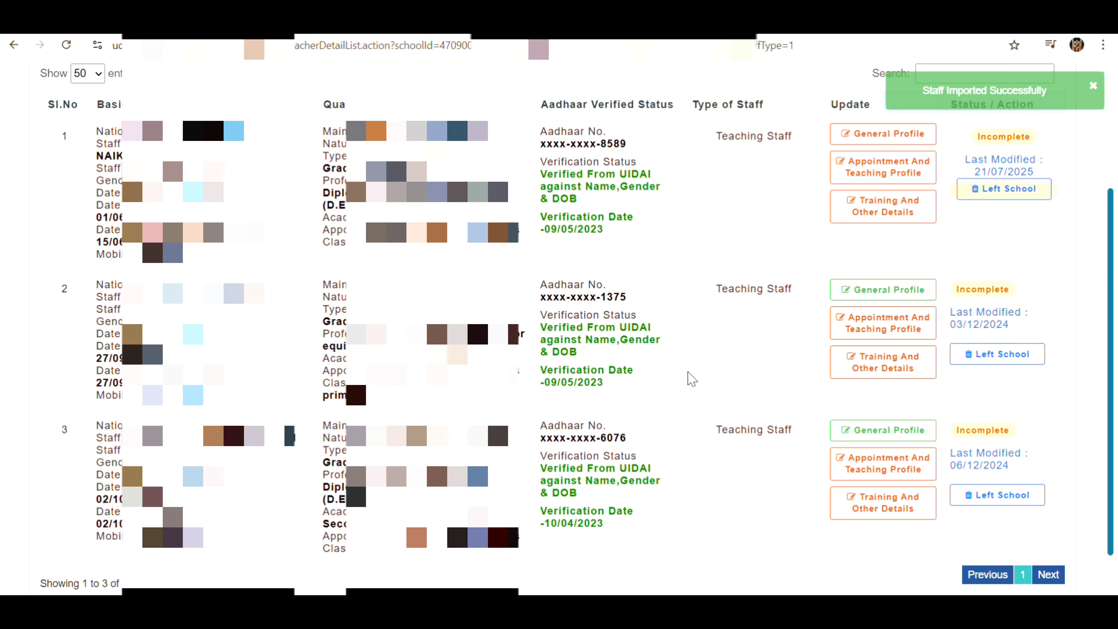
pyautogui.scroll(2, 691, 378)
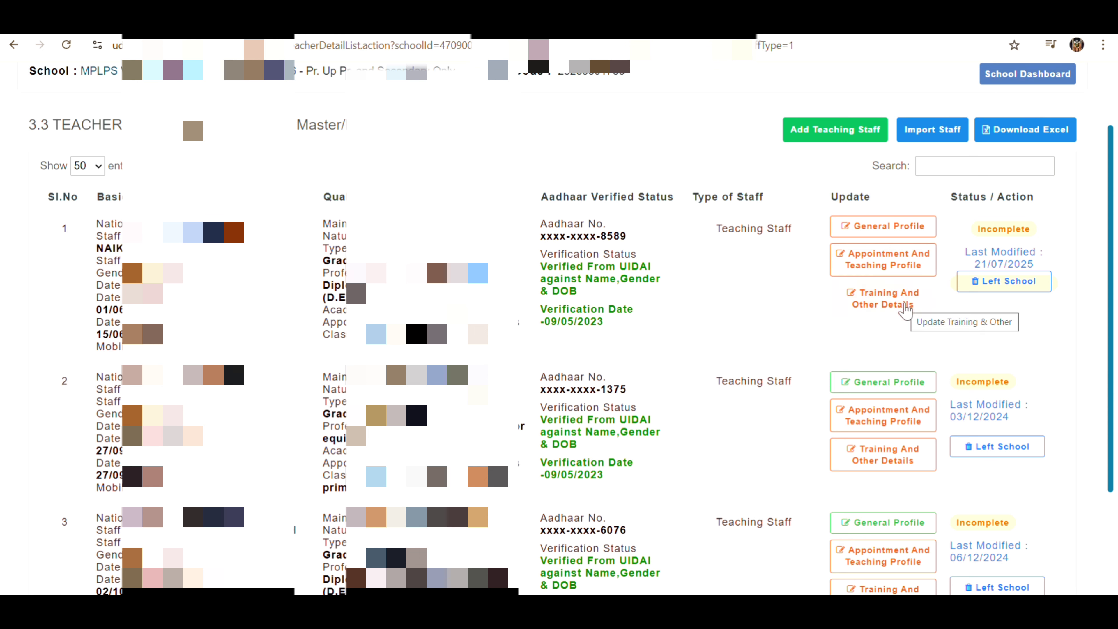
pyautogui.scroll(-3, 853, 385)
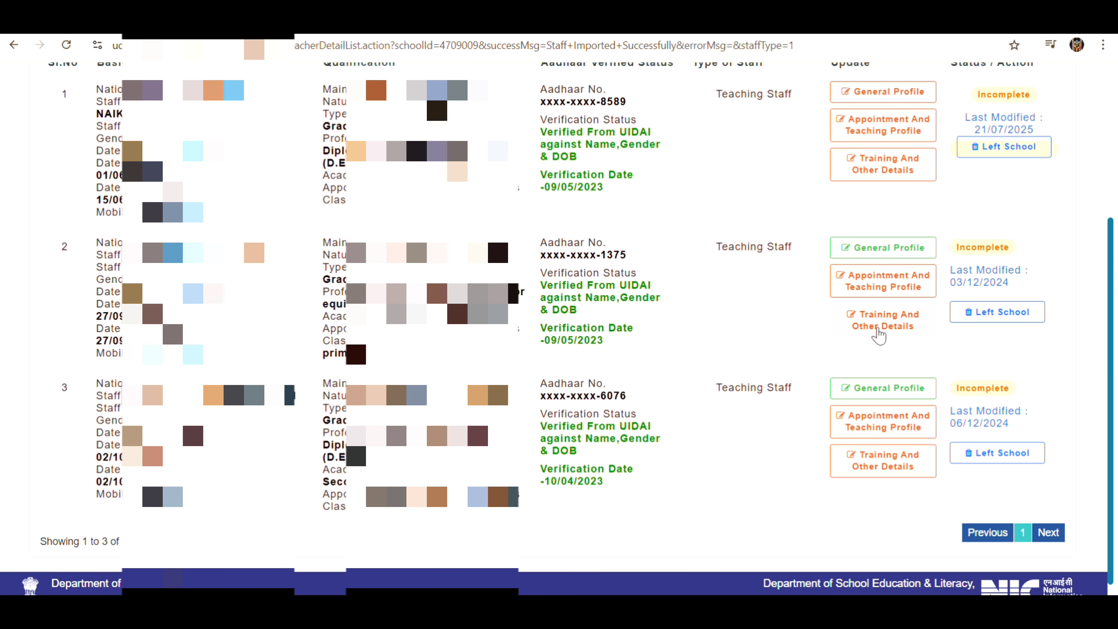
pyautogui.scroll(5, 879, 335)
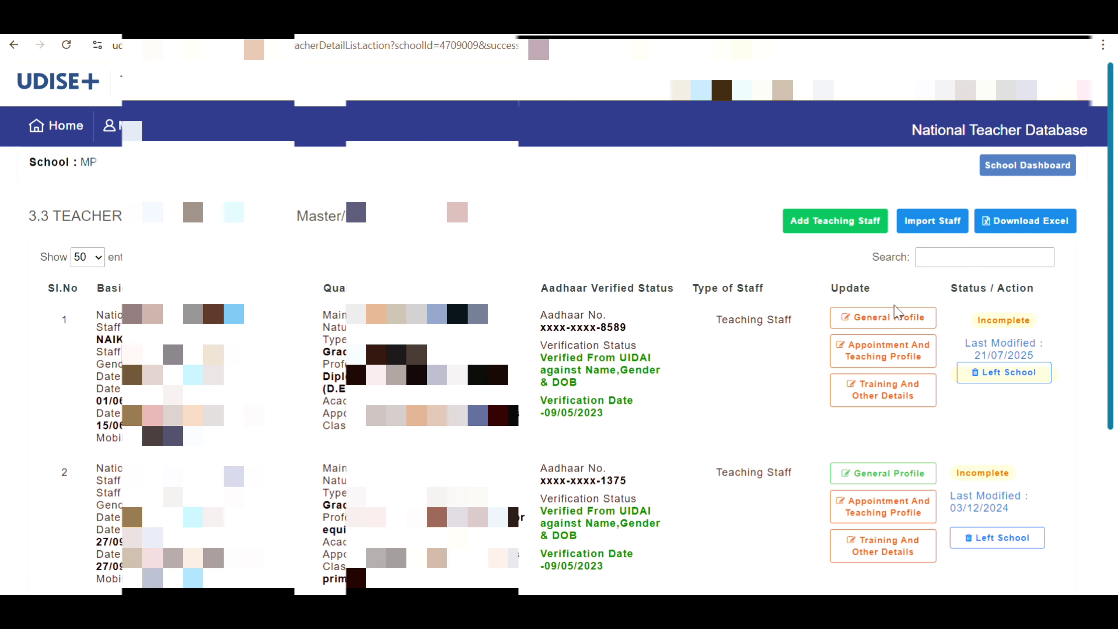
# Review row 1's General Profile form and save it with Update
pyautogui.click(870, 327)
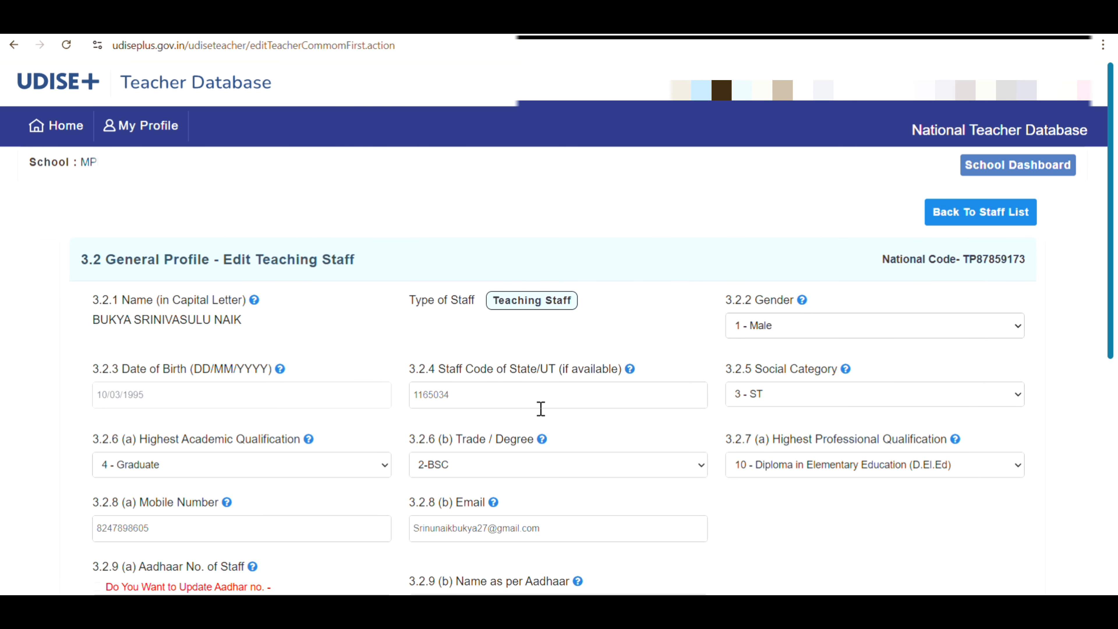
pyautogui.scroll(-2, 541, 409)
pyautogui.scroll(-2, 543, 415)
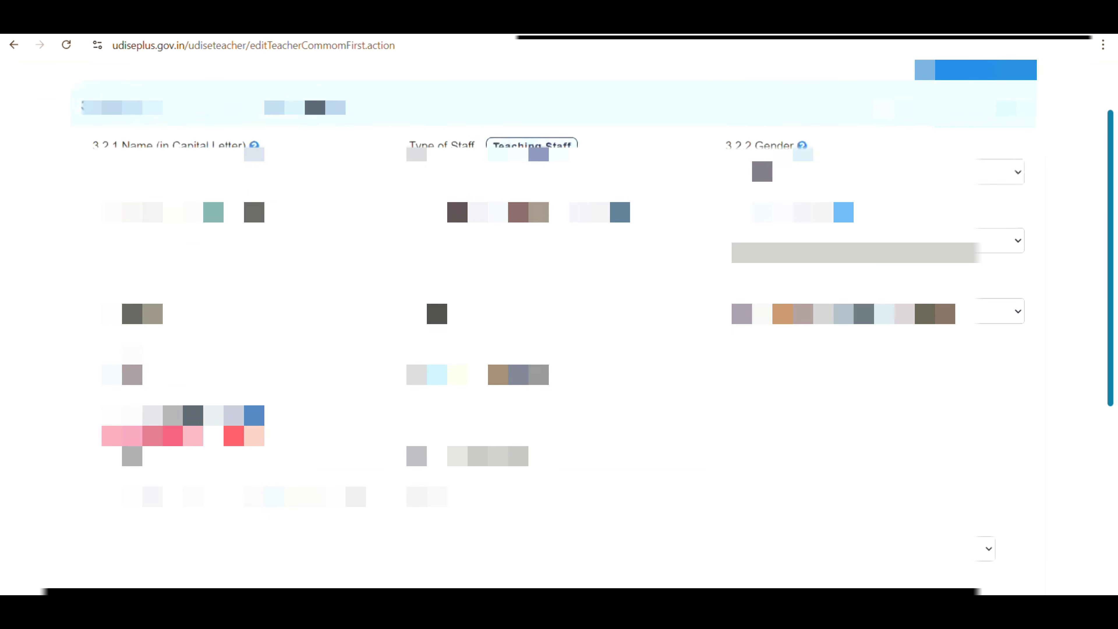
pyautogui.scroll(-5, 544, 415)
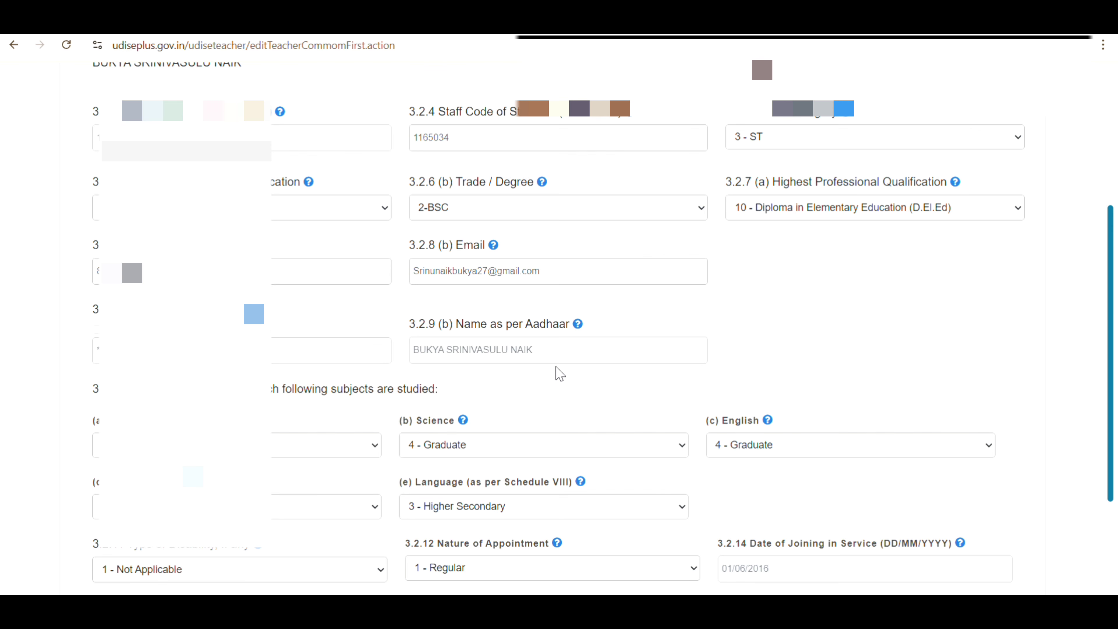
pyautogui.scroll(-3, 559, 373)
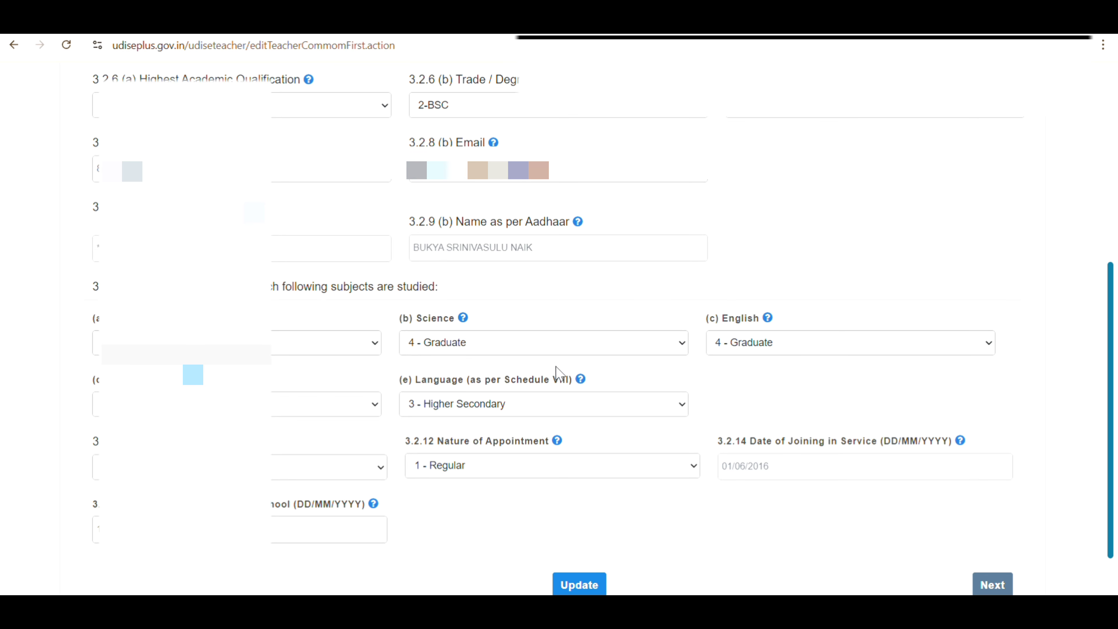
pyautogui.scroll(-2, 556, 373)
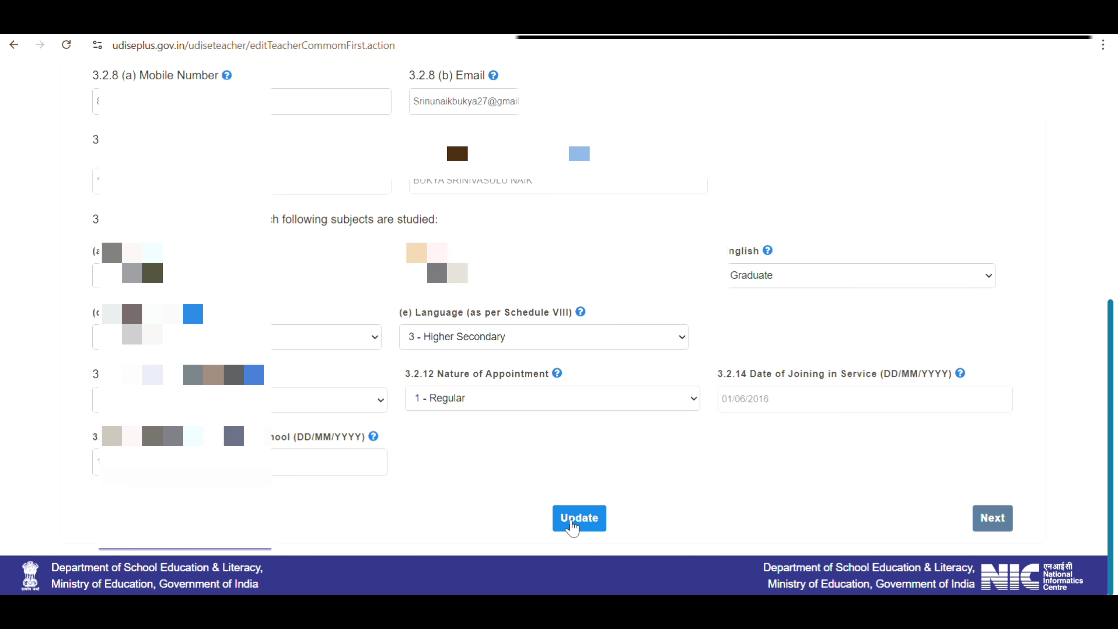
pyautogui.click(571, 520)
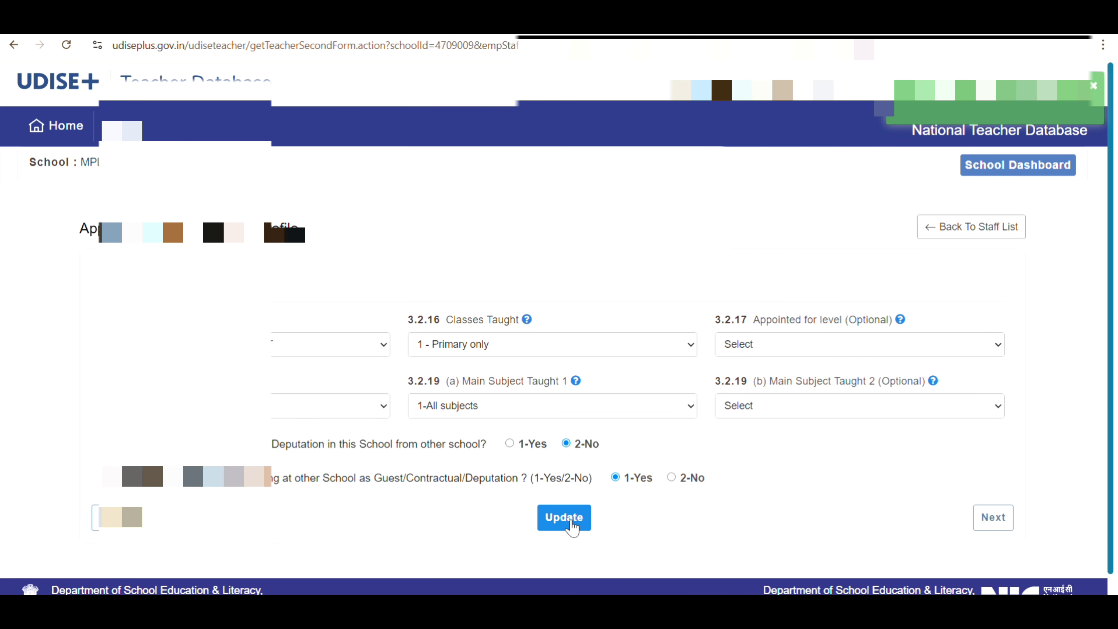
# Leave Appointed for level unset, answer 2-No to working elsewhere, and save the appointment profile
pyautogui.click(995, 519)
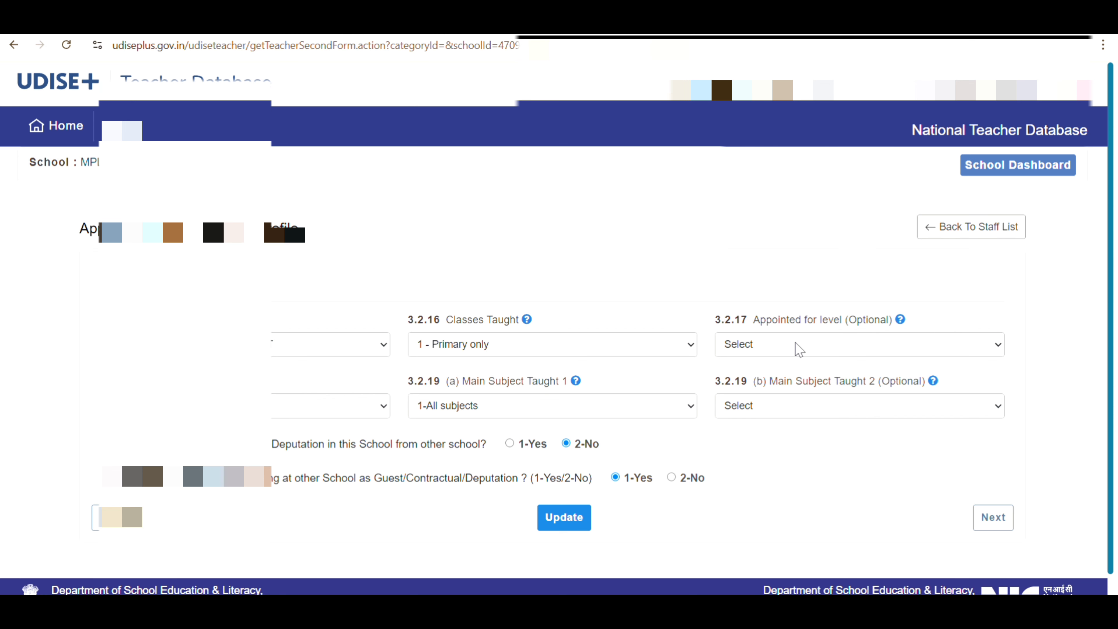
pyautogui.click(799, 349)
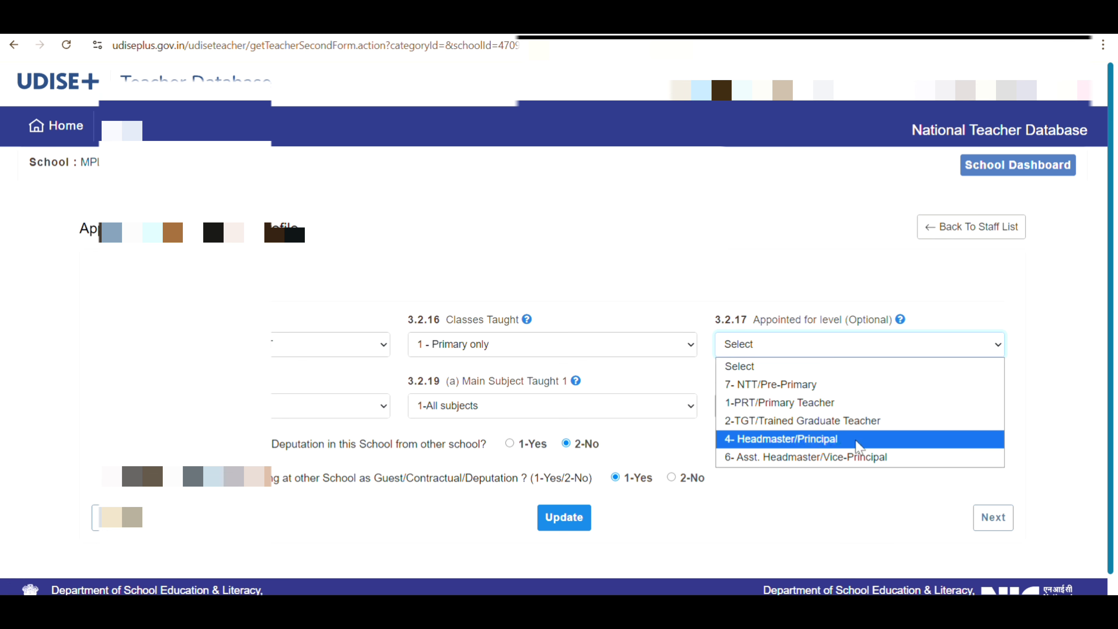
pyautogui.click(820, 403)
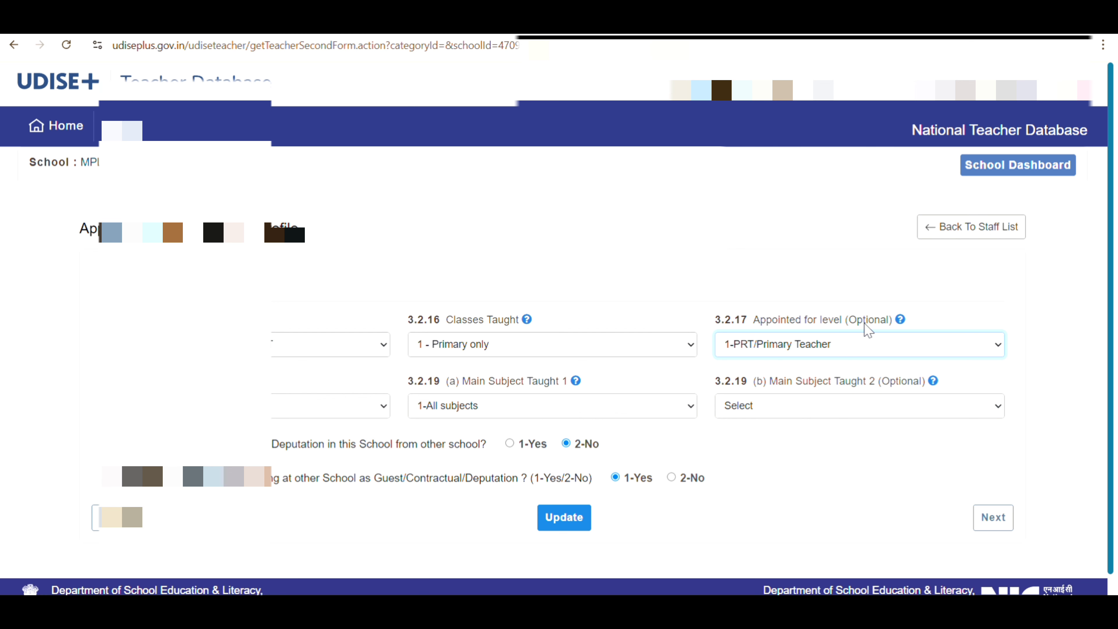
pyautogui.click(879, 344)
pyautogui.click(806, 369)
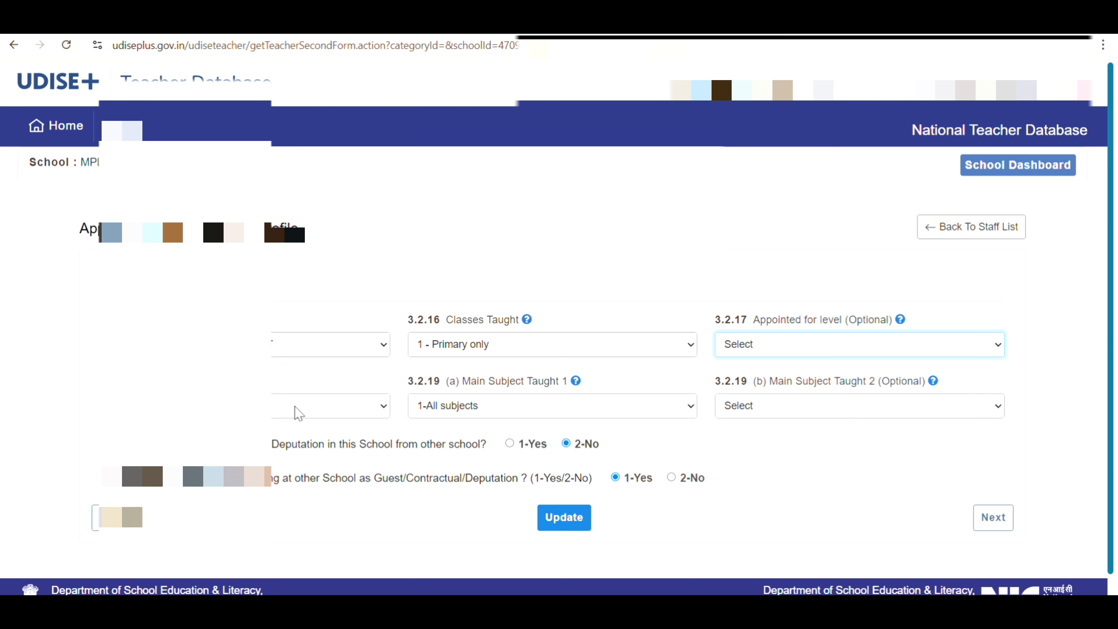
pyautogui.scroll(-1, 708, 429)
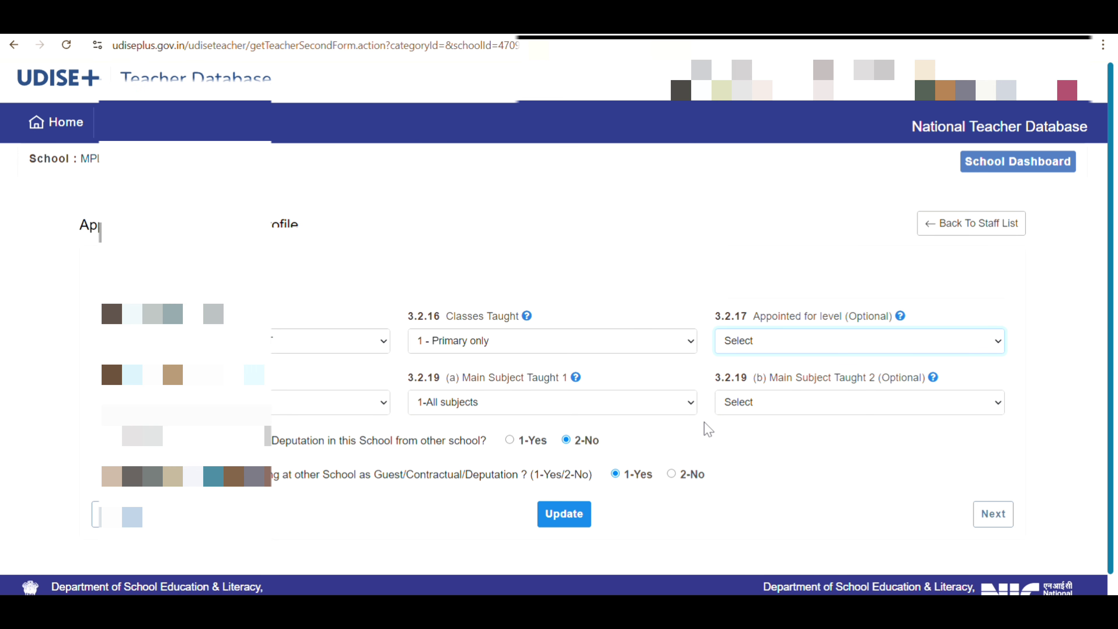
pyautogui.scroll(-1, 708, 430)
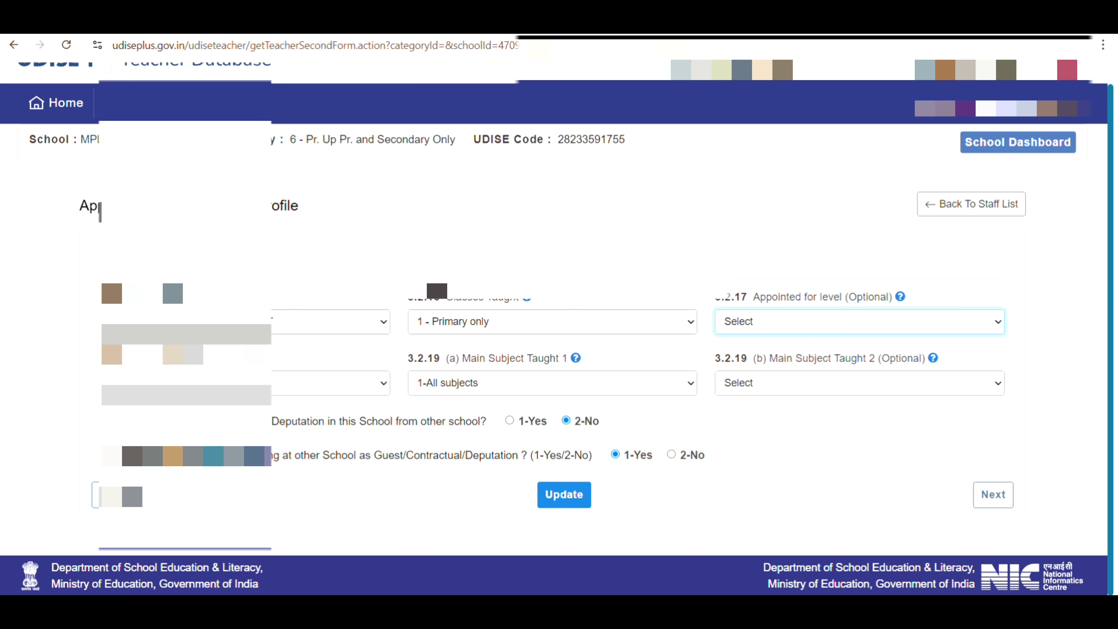
pyautogui.click(671, 454)
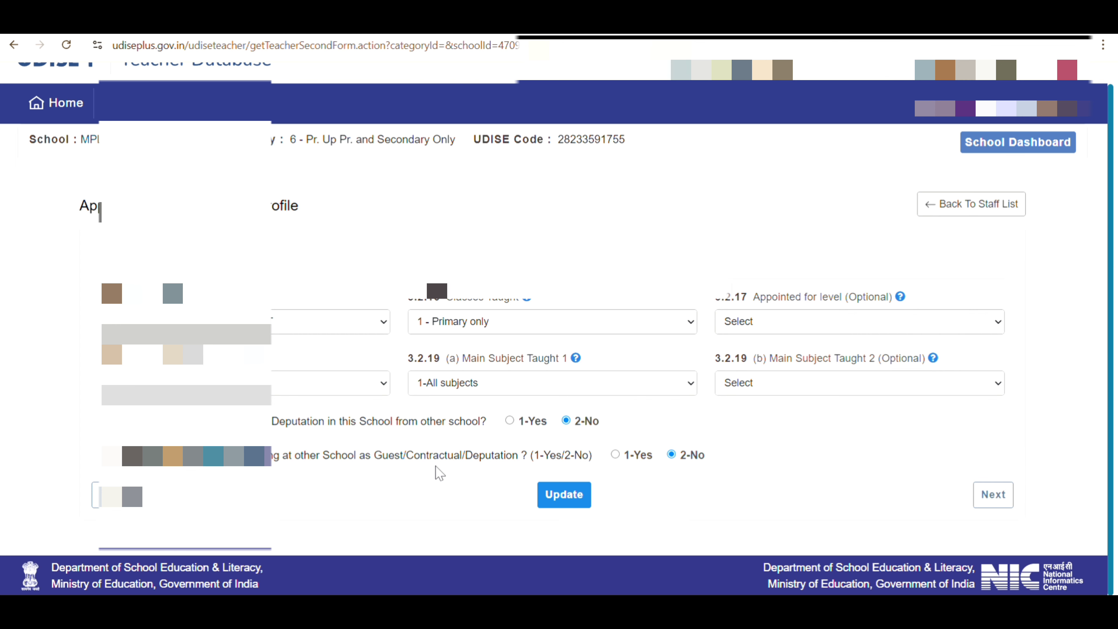
pyautogui.click(563, 501)
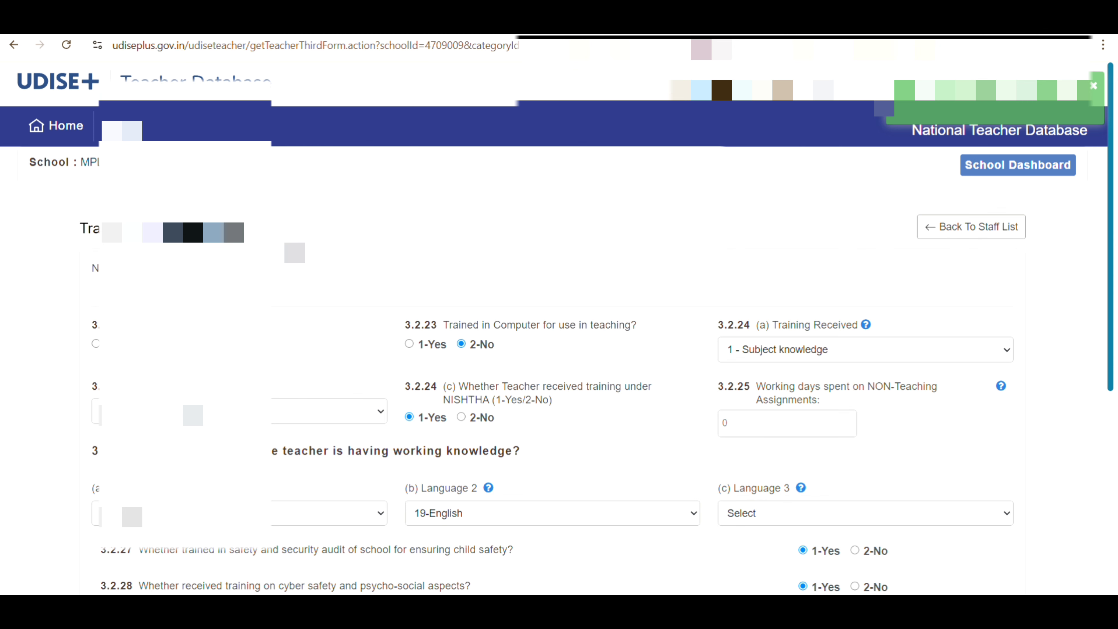
# Answer 2-No to CTET/STET qualification and digital devices questions, then save the training details
pyautogui.scroll(-2, 559, 352)
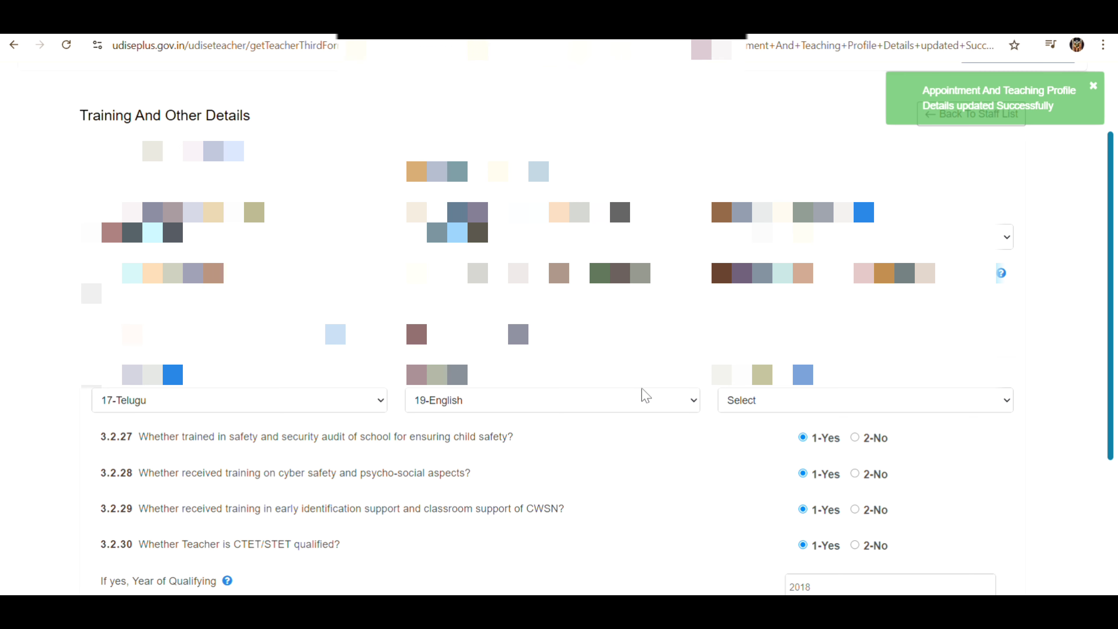
pyautogui.scroll(-2, 645, 395)
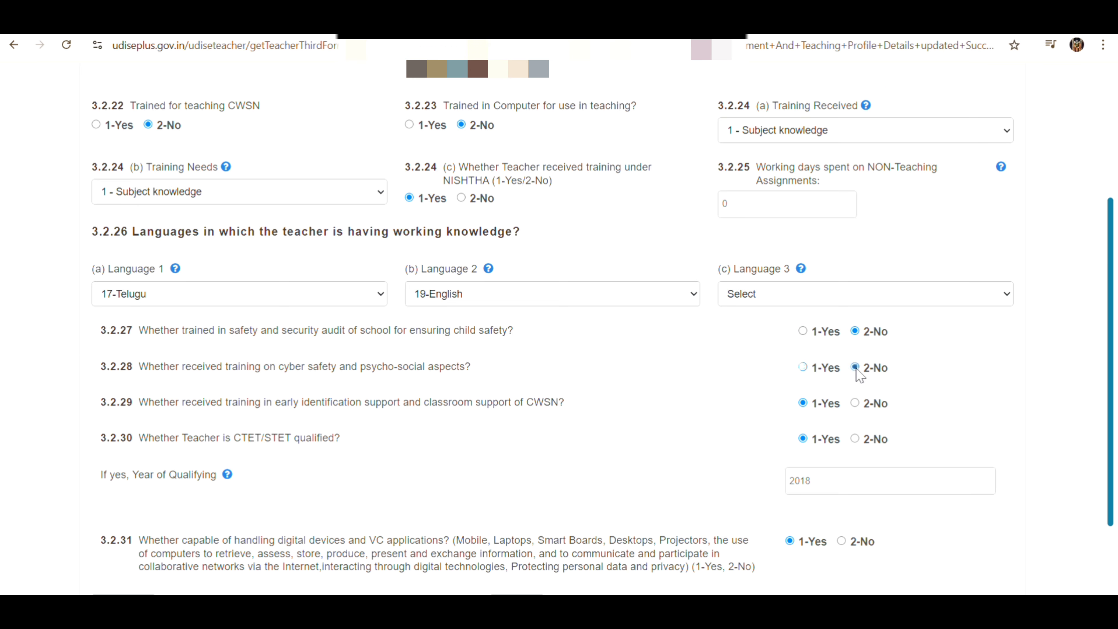
pyautogui.click(855, 439)
pyautogui.scroll(-3, 855, 441)
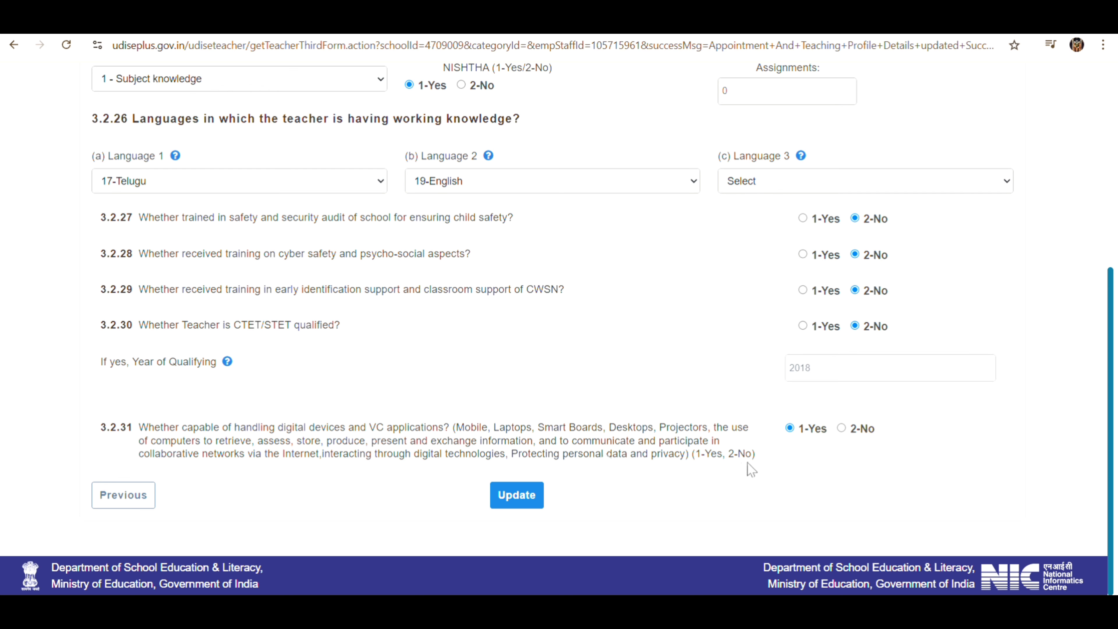
pyautogui.click(840, 428)
pyautogui.click(522, 497)
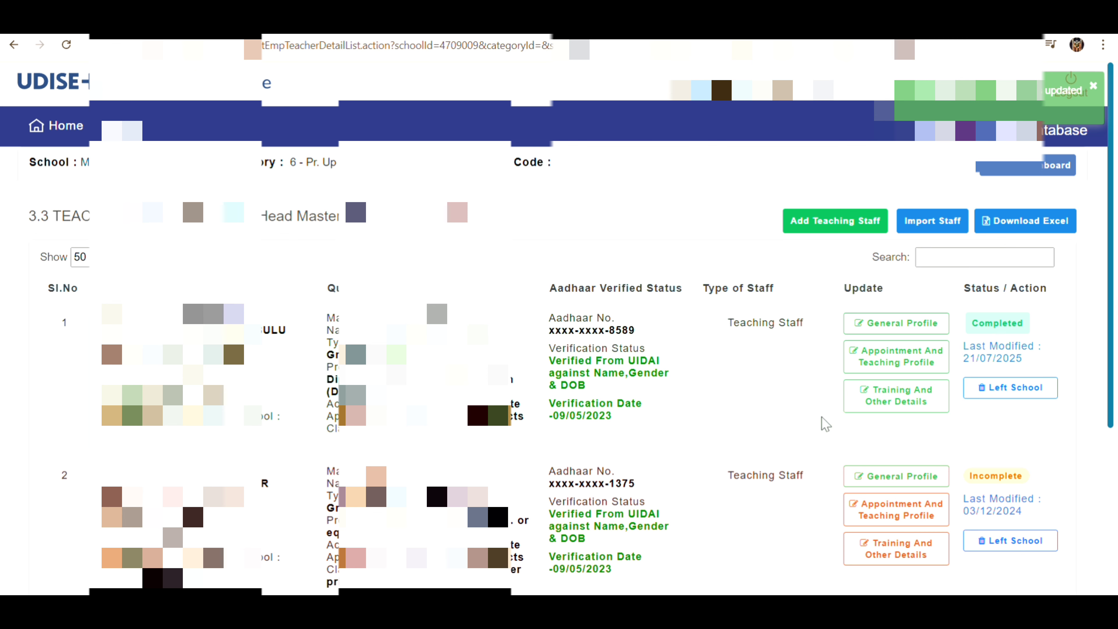
# Scroll the teacher list, then switch to the Staff Summary dashboard
pyautogui.scroll(-5, 826, 416)
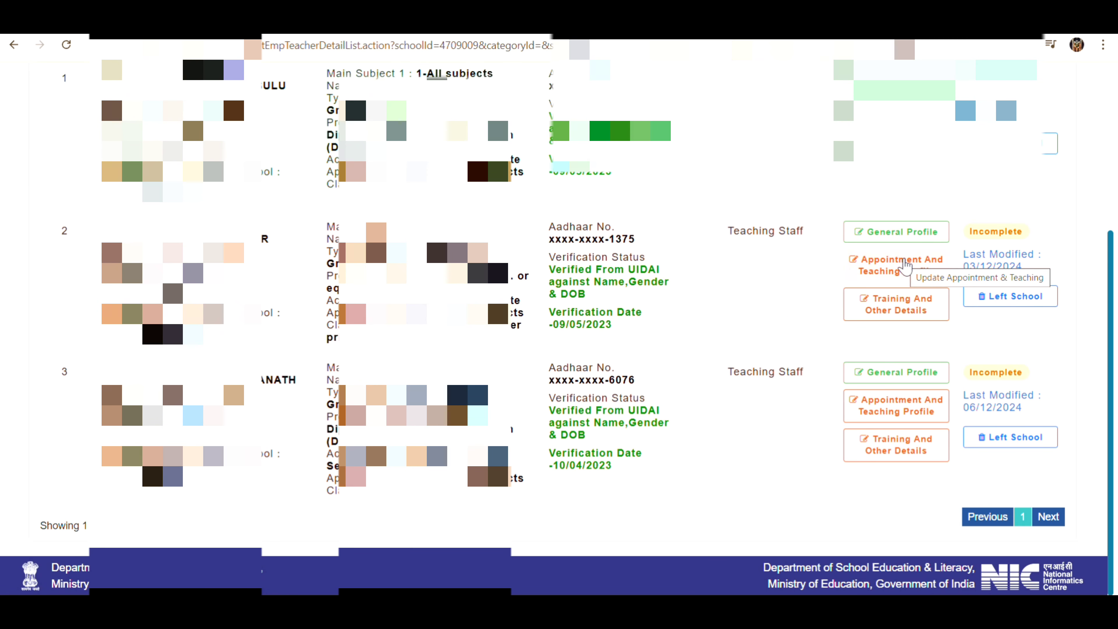
pyautogui.scroll(5, 905, 265)
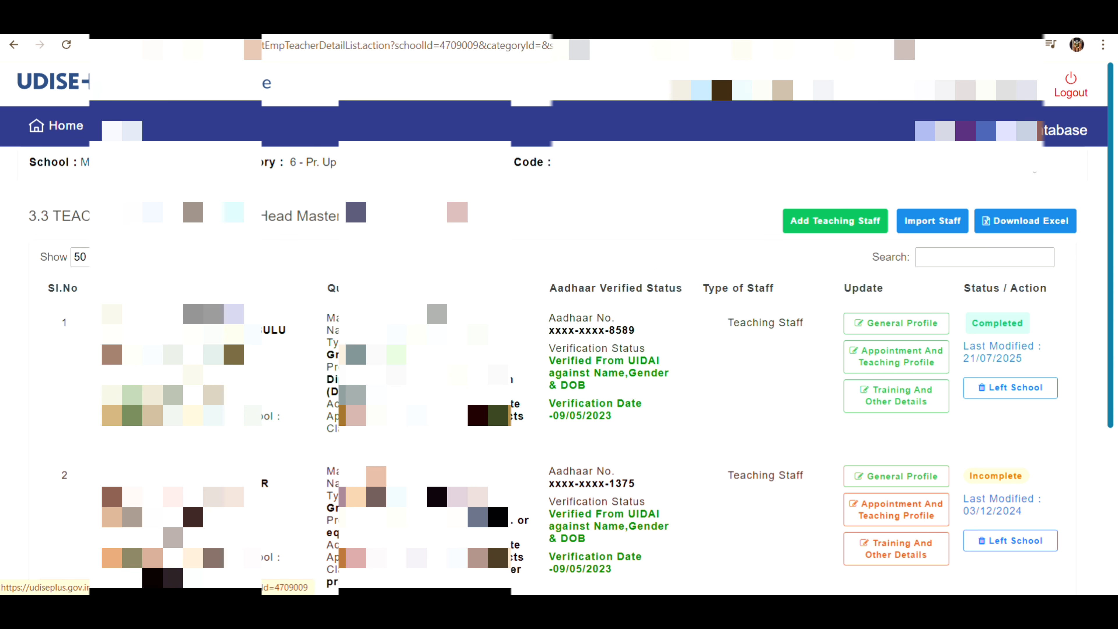
pyautogui.click(1056, 165)
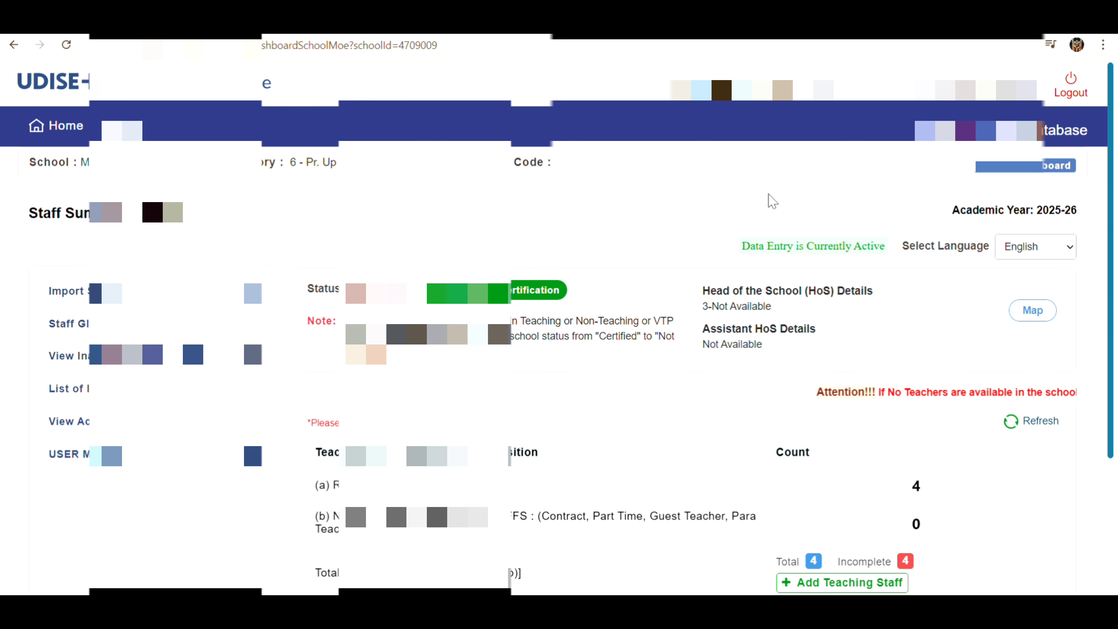
# Refresh the dashboard counts, view Number of Teaching Staffs Required, and return to the dashboard
pyautogui.scroll(-2, 775, 238)
pyautogui.scroll(-2, 775, 238)
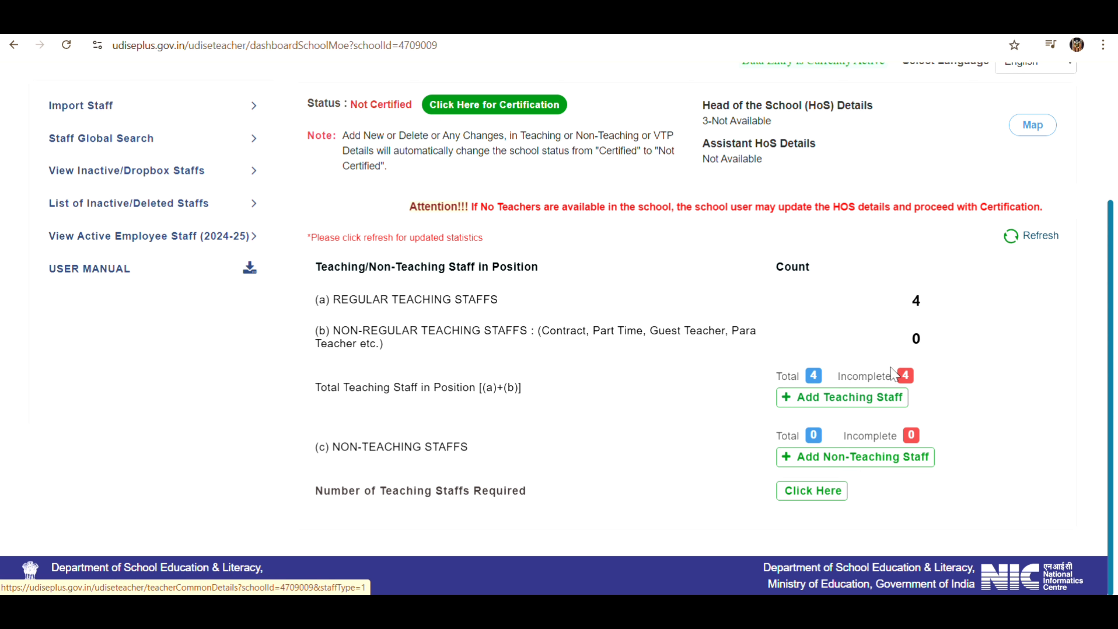
pyautogui.click(1011, 240)
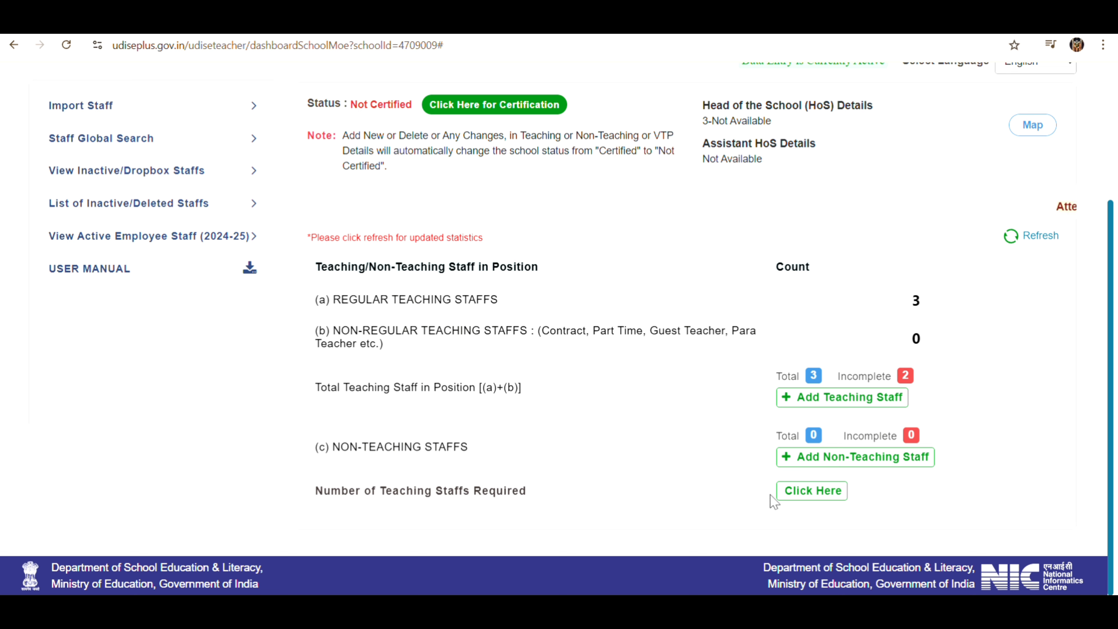
pyautogui.click(811, 491)
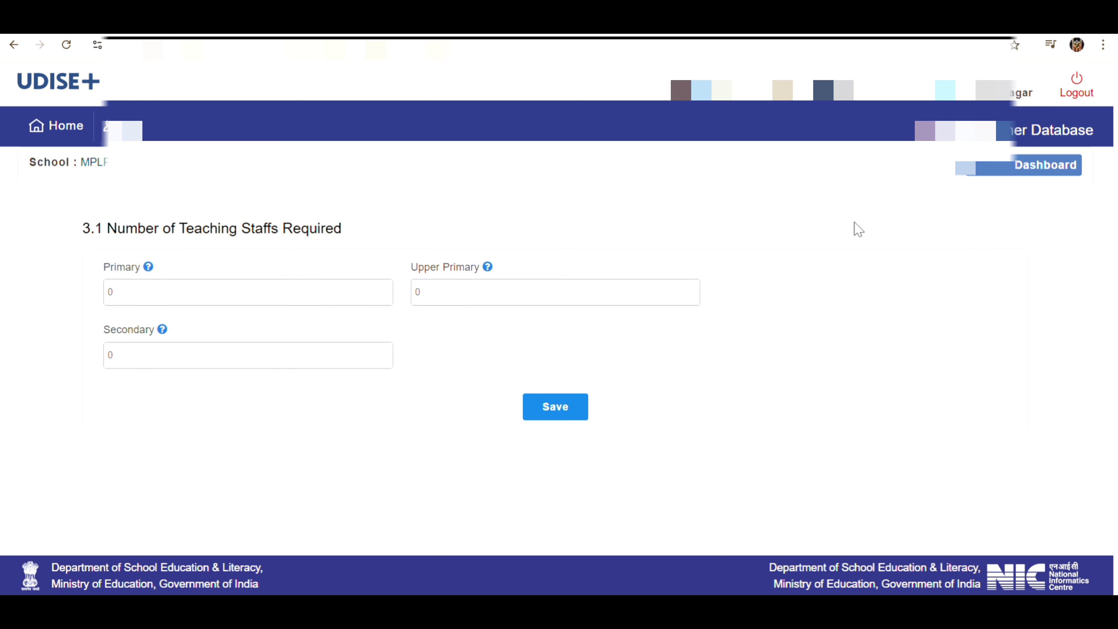
pyautogui.click(1017, 165)
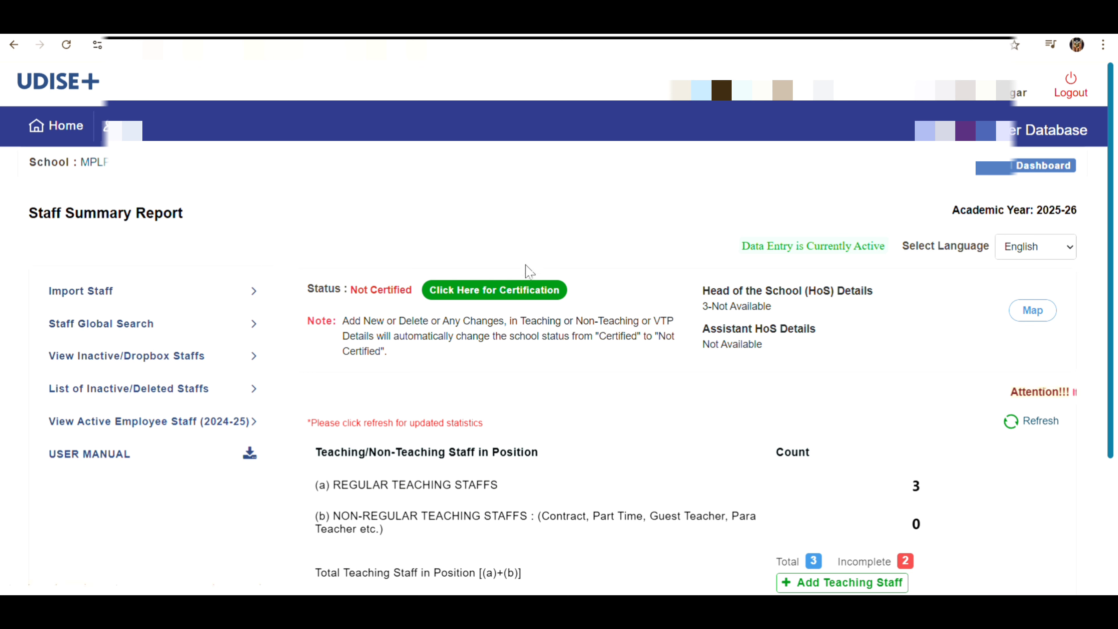
pyautogui.scroll(-3, 706, 449)
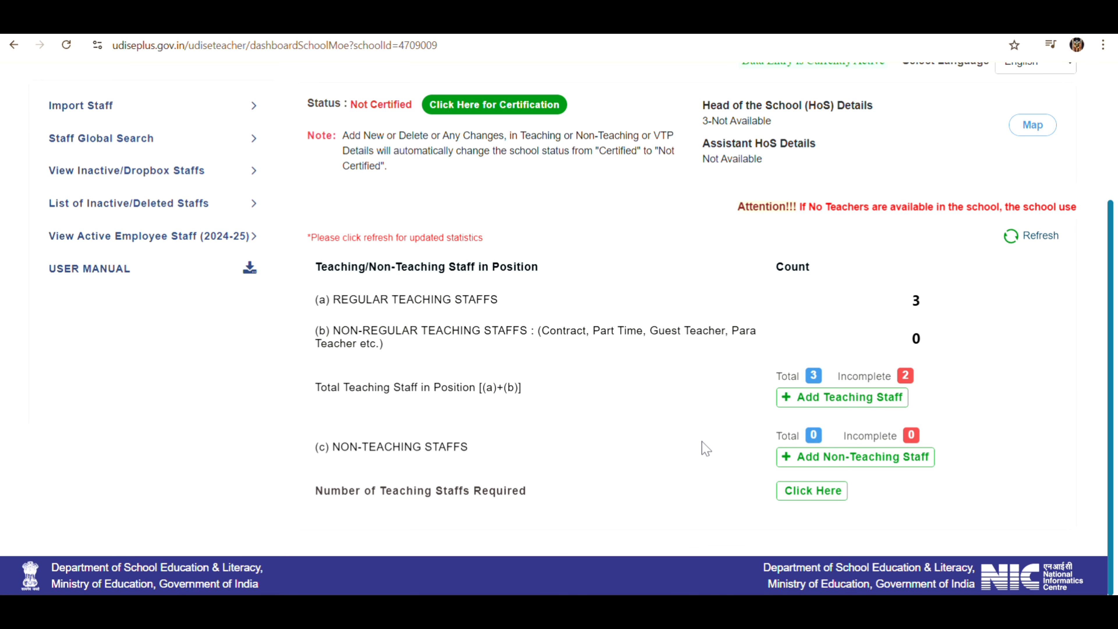
pyautogui.click(492, 106)
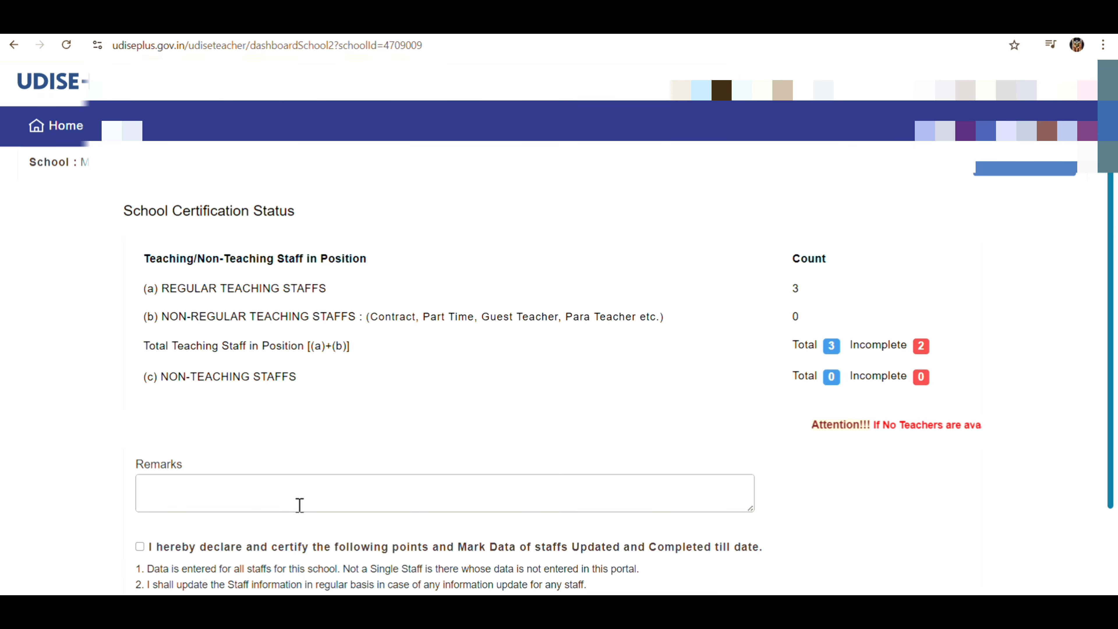
pyautogui.scroll(-3, 299, 505)
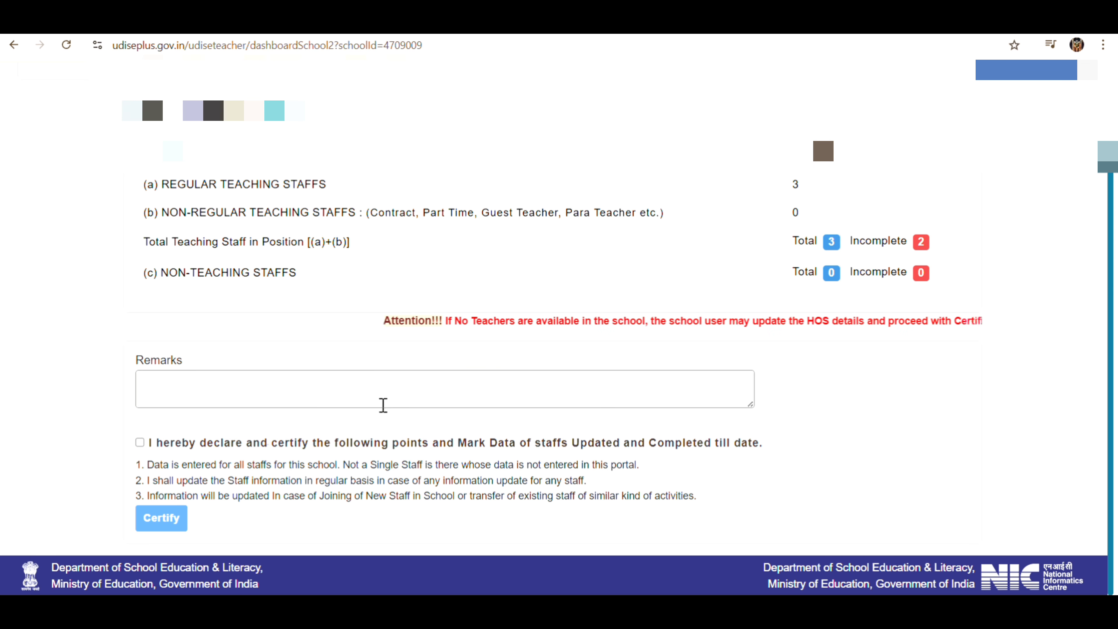
pyautogui.scroll(3, 383, 406)
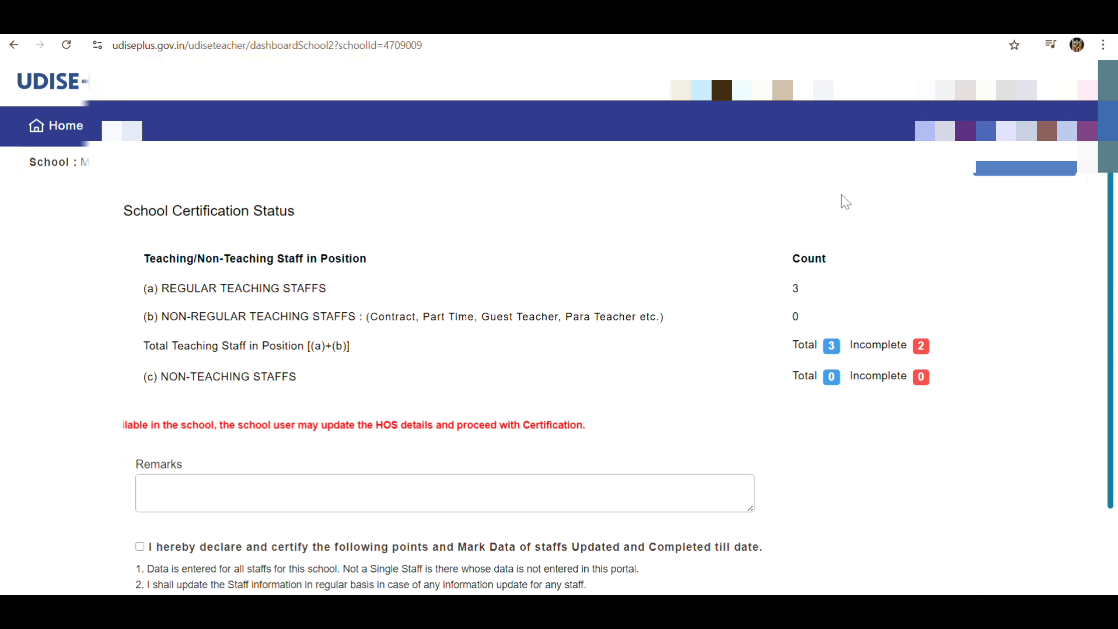
pyautogui.click(1024, 169)
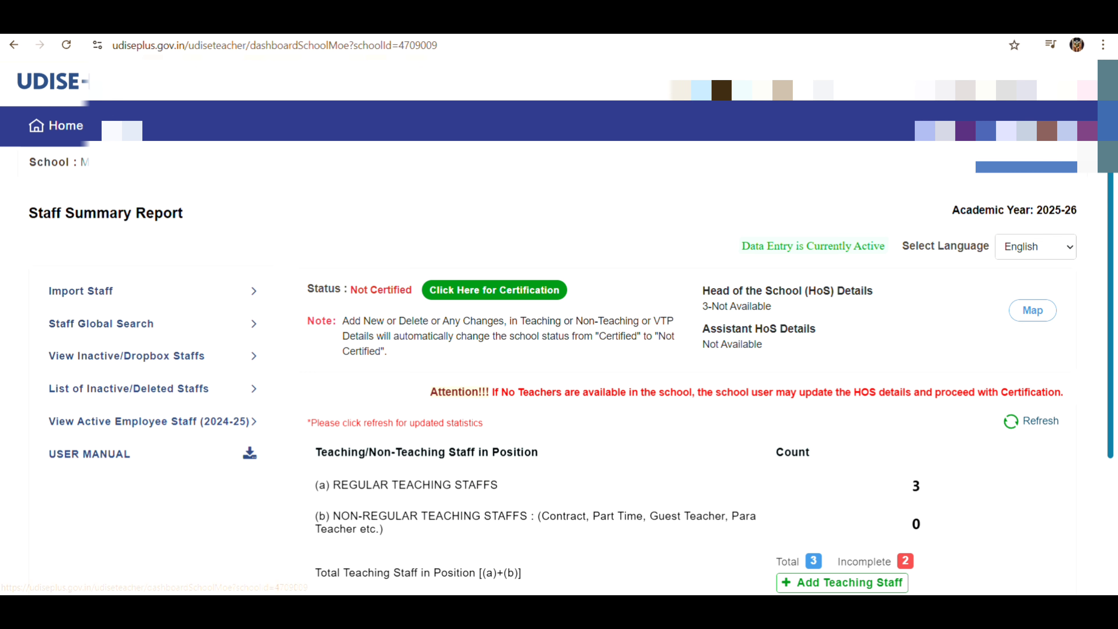
pyautogui.scroll(-1, 687, 192)
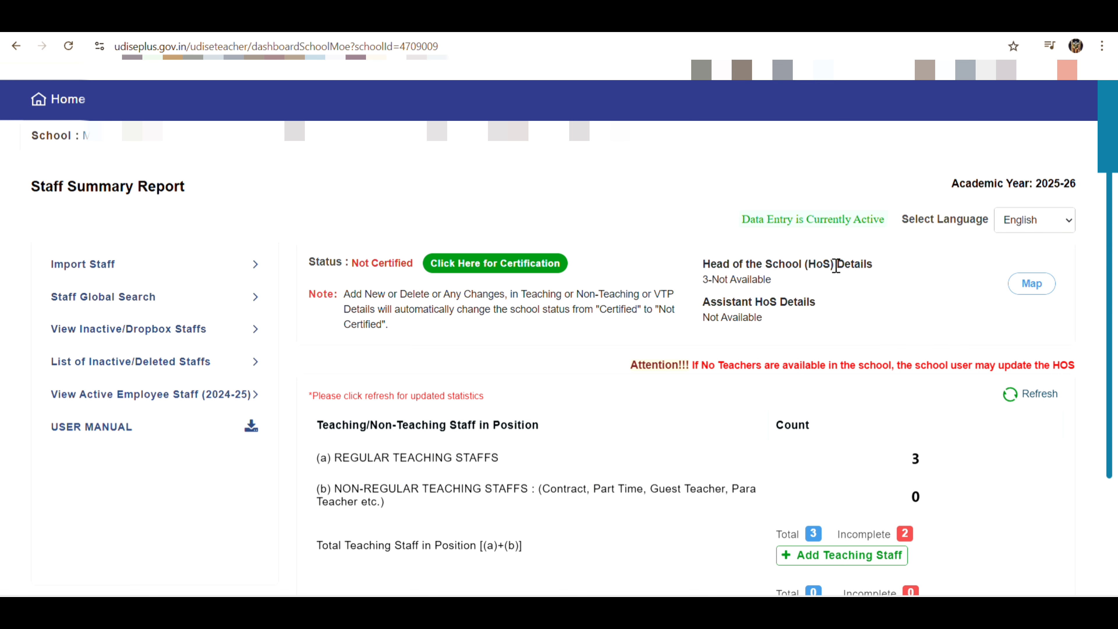
pyautogui.click(1029, 287)
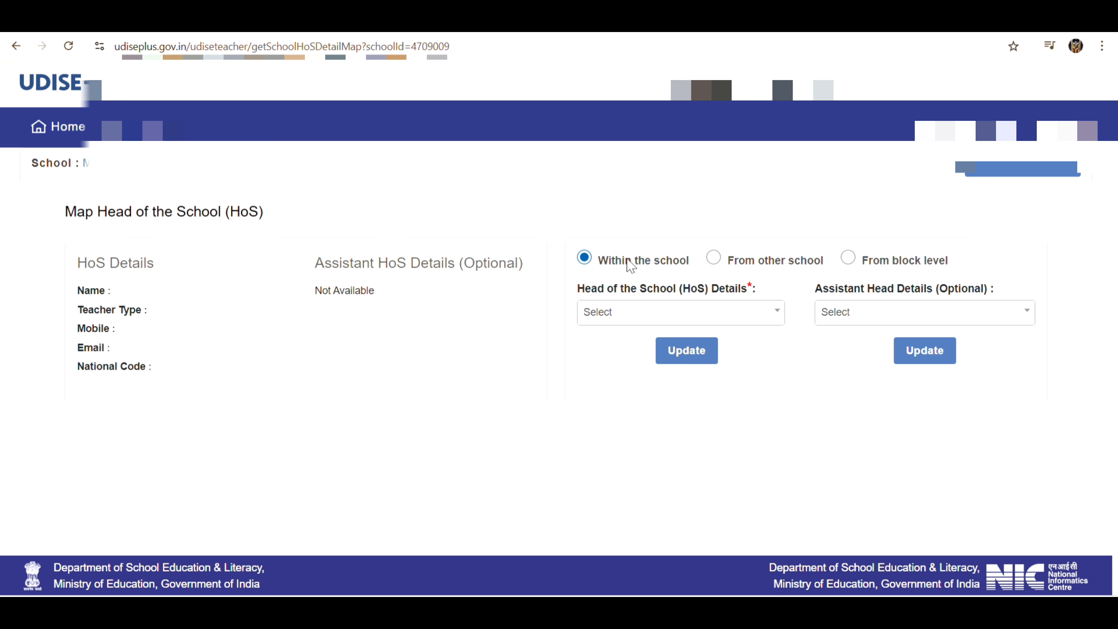
pyautogui.click(753, 317)
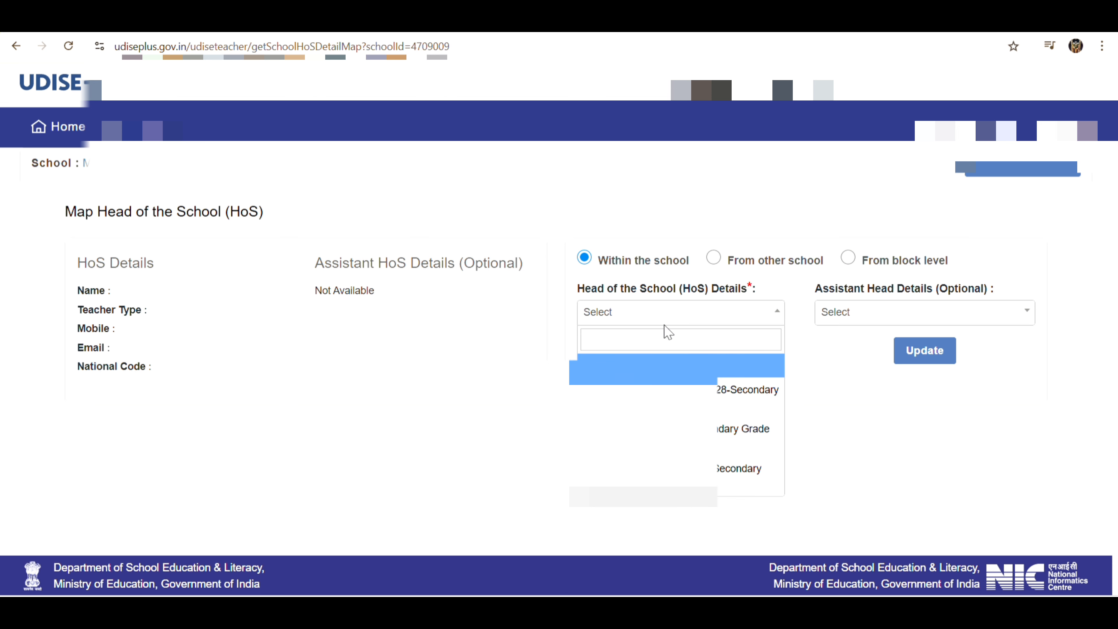
pyautogui.click(873, 427)
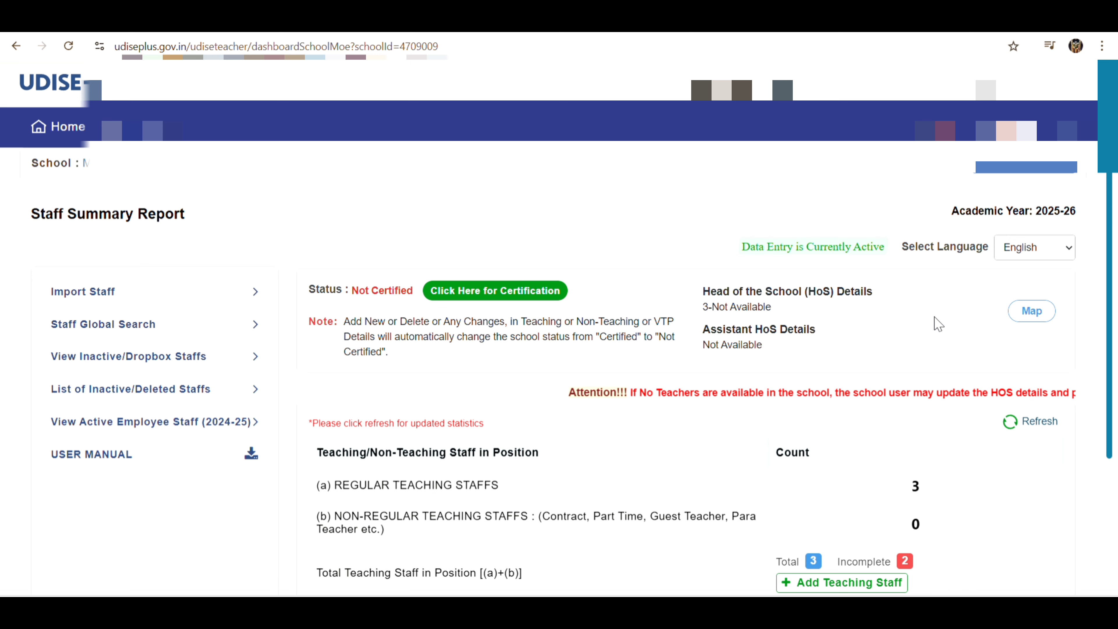
pyautogui.scroll(-4, 937, 324)
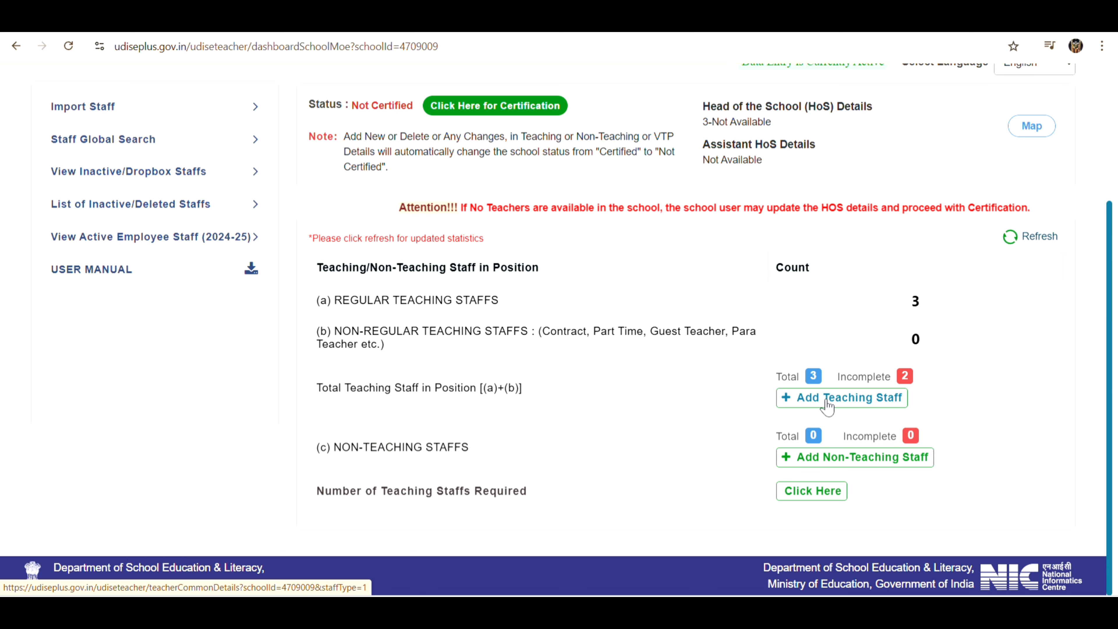
pyautogui.click(850, 401)
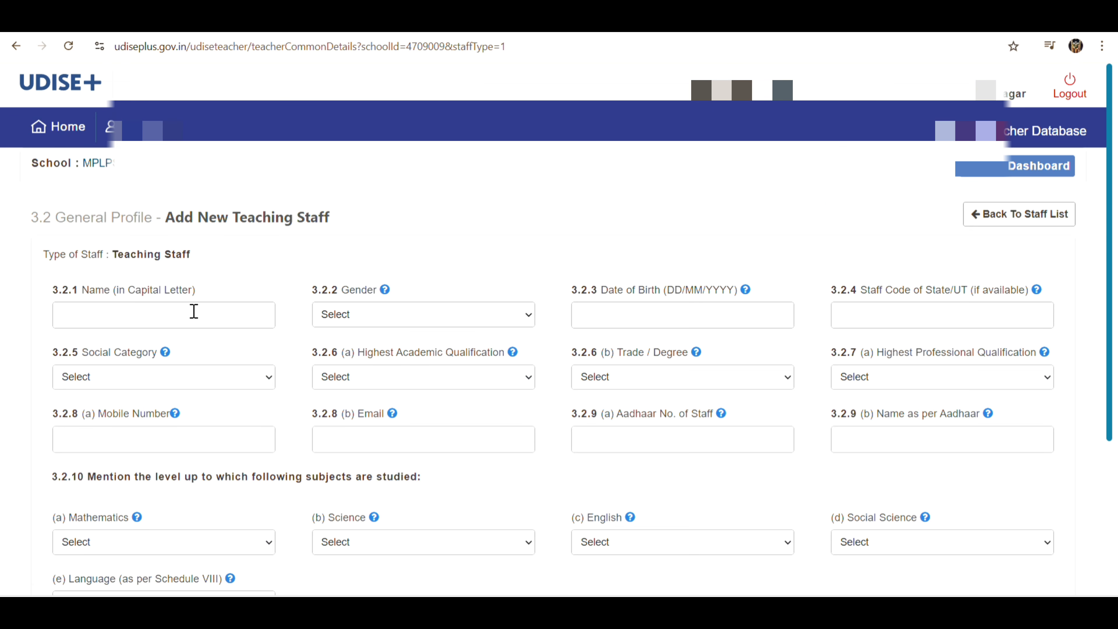
pyautogui.scroll(-3, 193, 311)
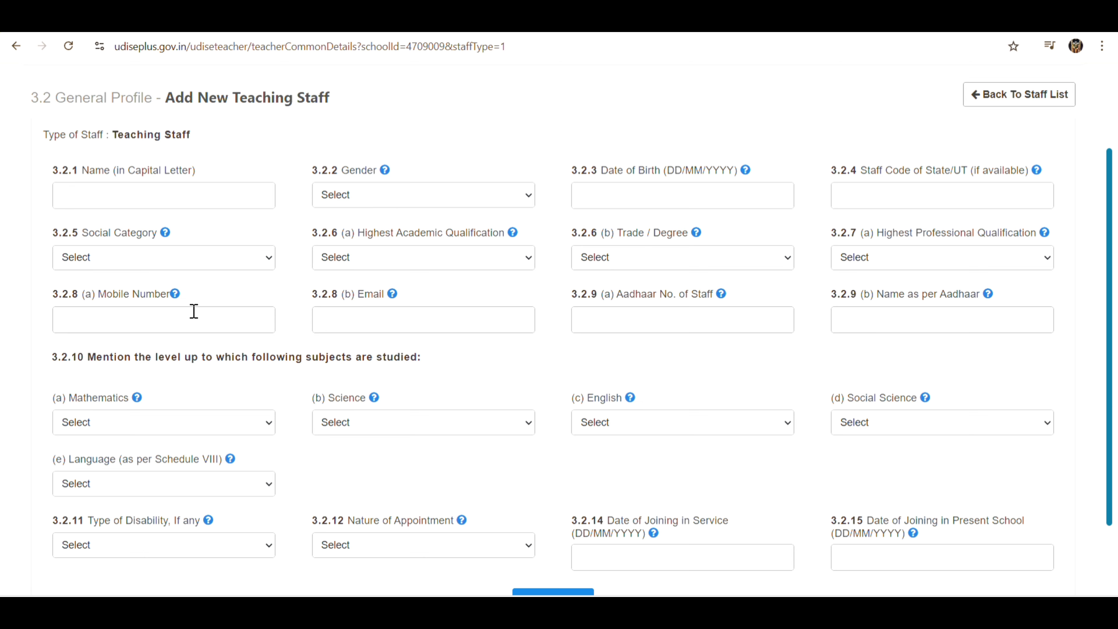
pyautogui.scroll(-2, 194, 311)
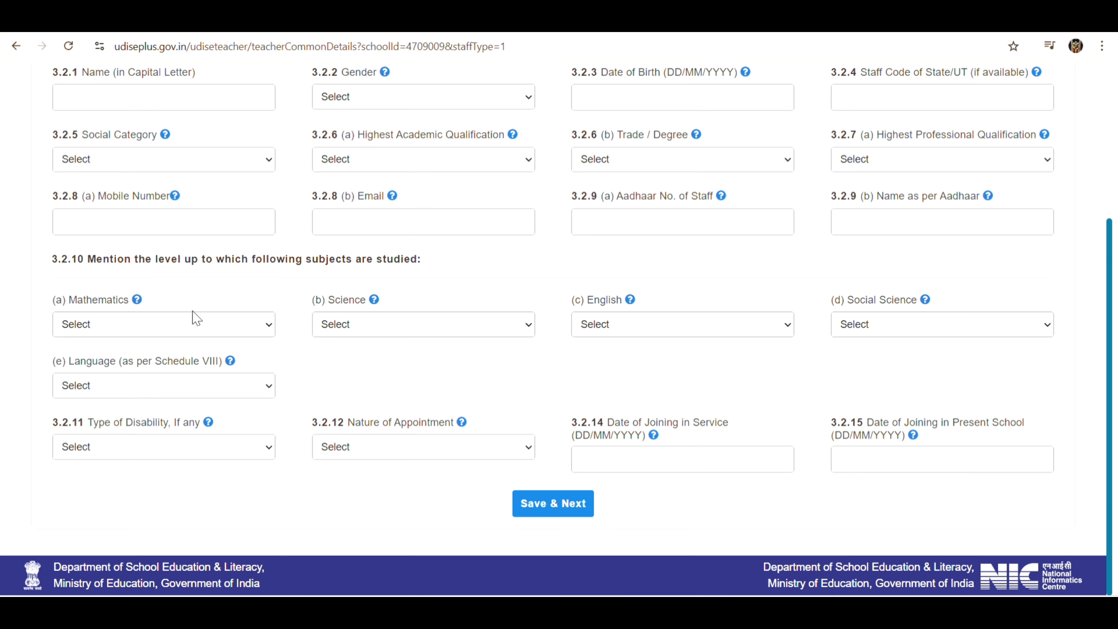
pyautogui.click(564, 506)
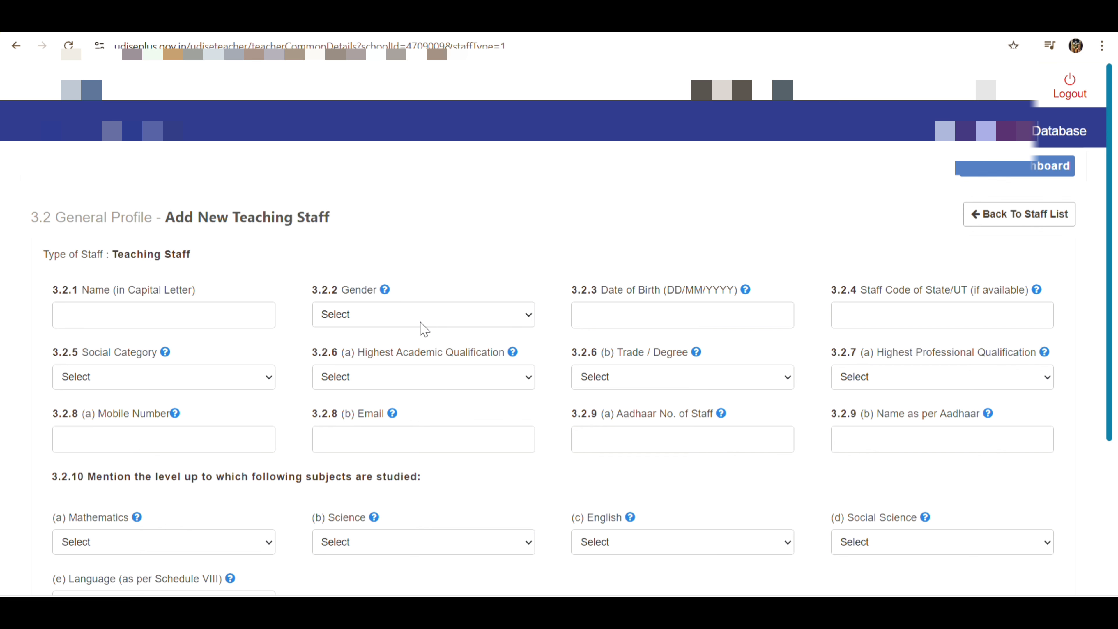
pyautogui.click(1017, 216)
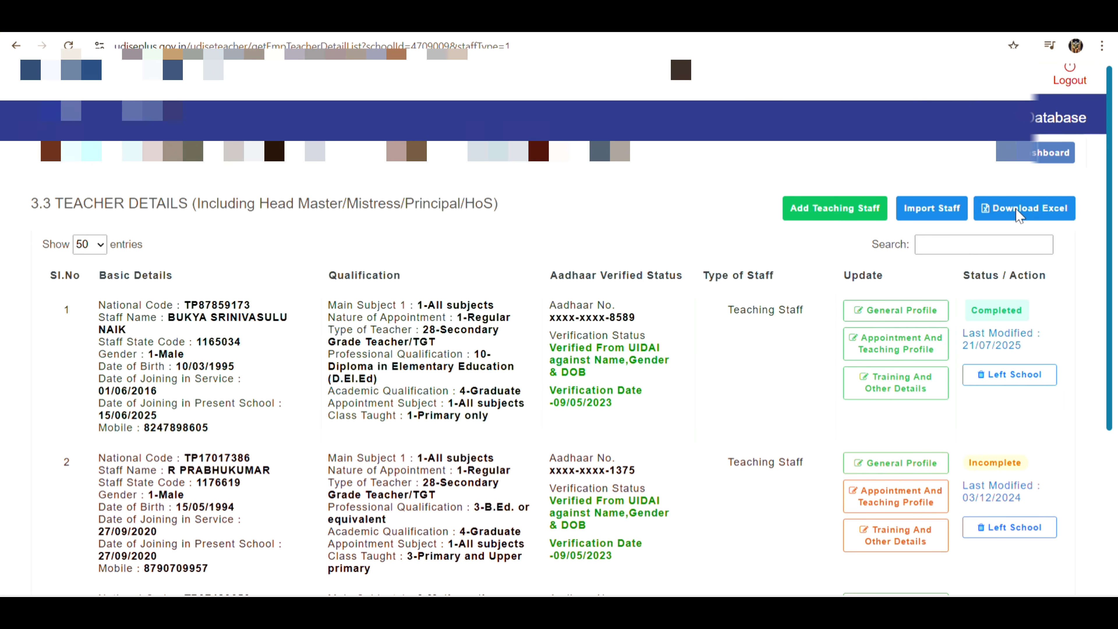
pyautogui.scroll(-5, 1020, 216)
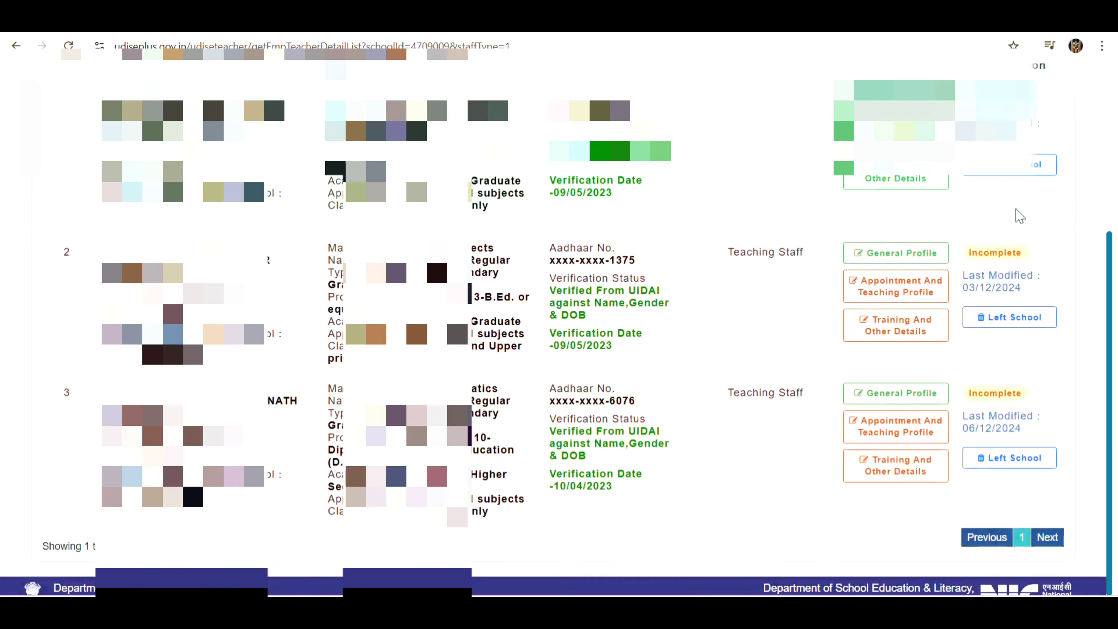
pyautogui.scroll(5, 1030, 172)
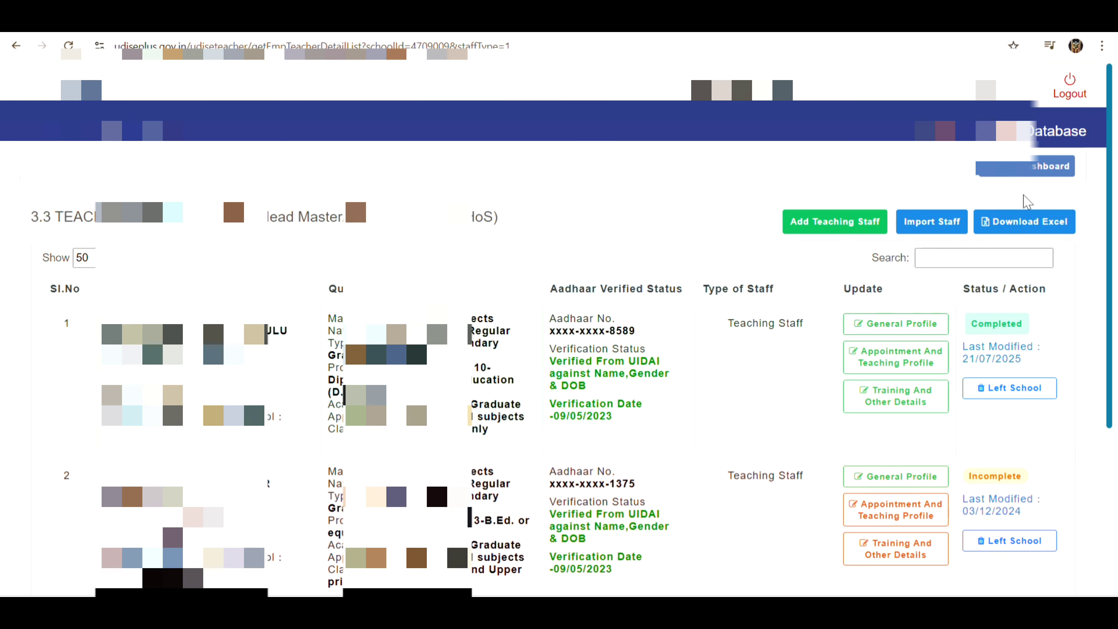
pyautogui.click(1039, 168)
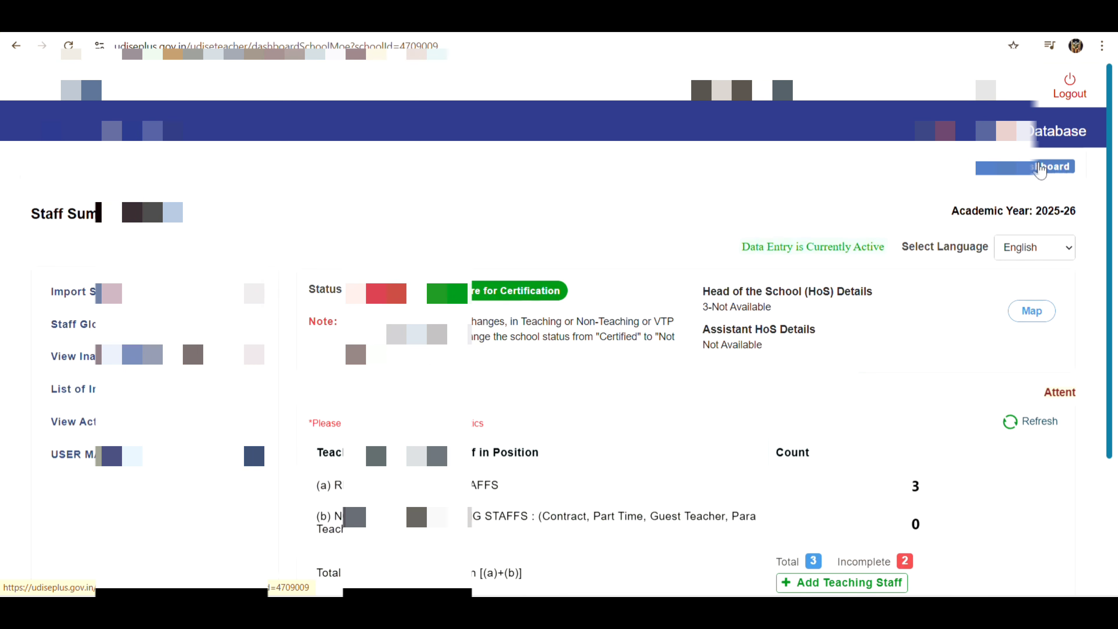